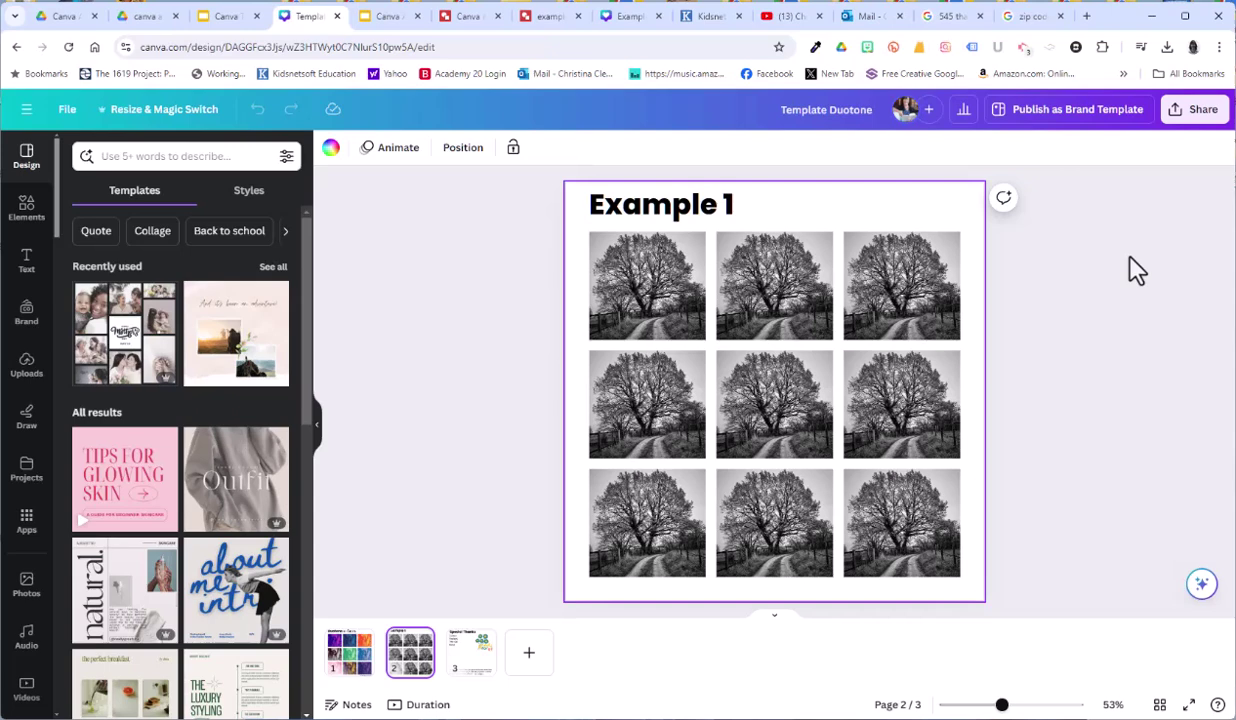
# Step: Apply the Pop duotone effect to the first tree image in the top row
pyautogui.click(632, 279)
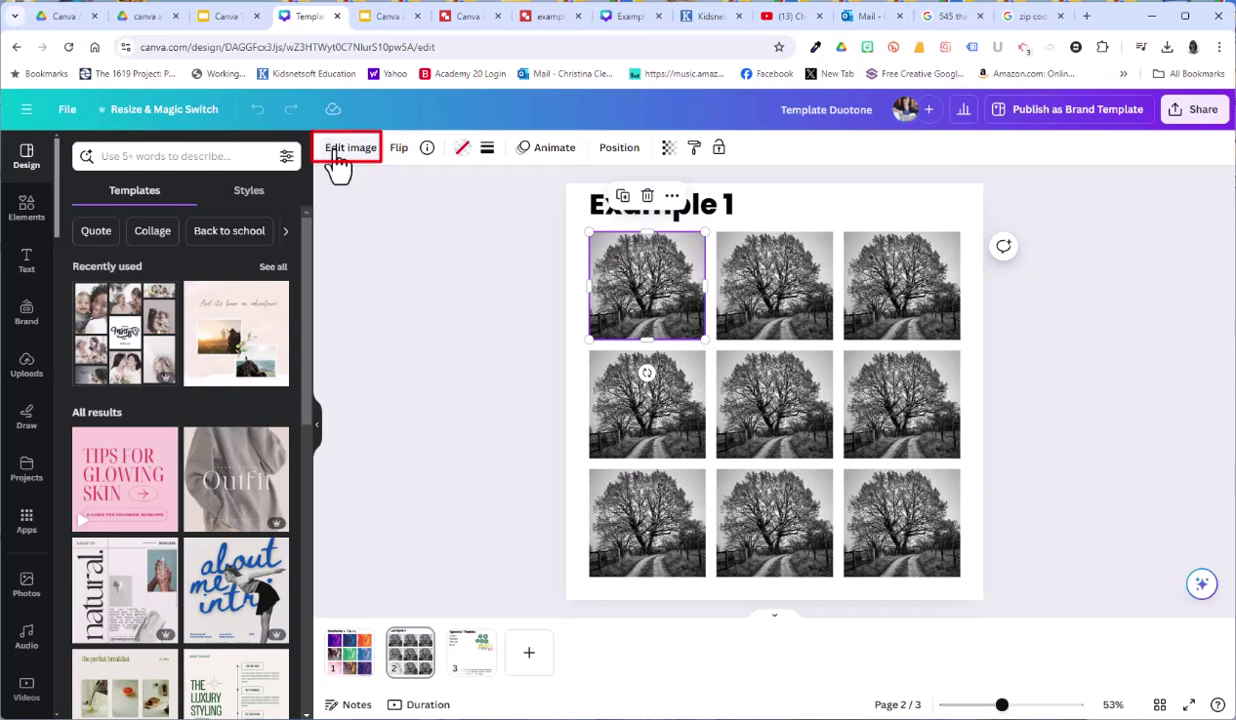
pyautogui.click(337, 160)
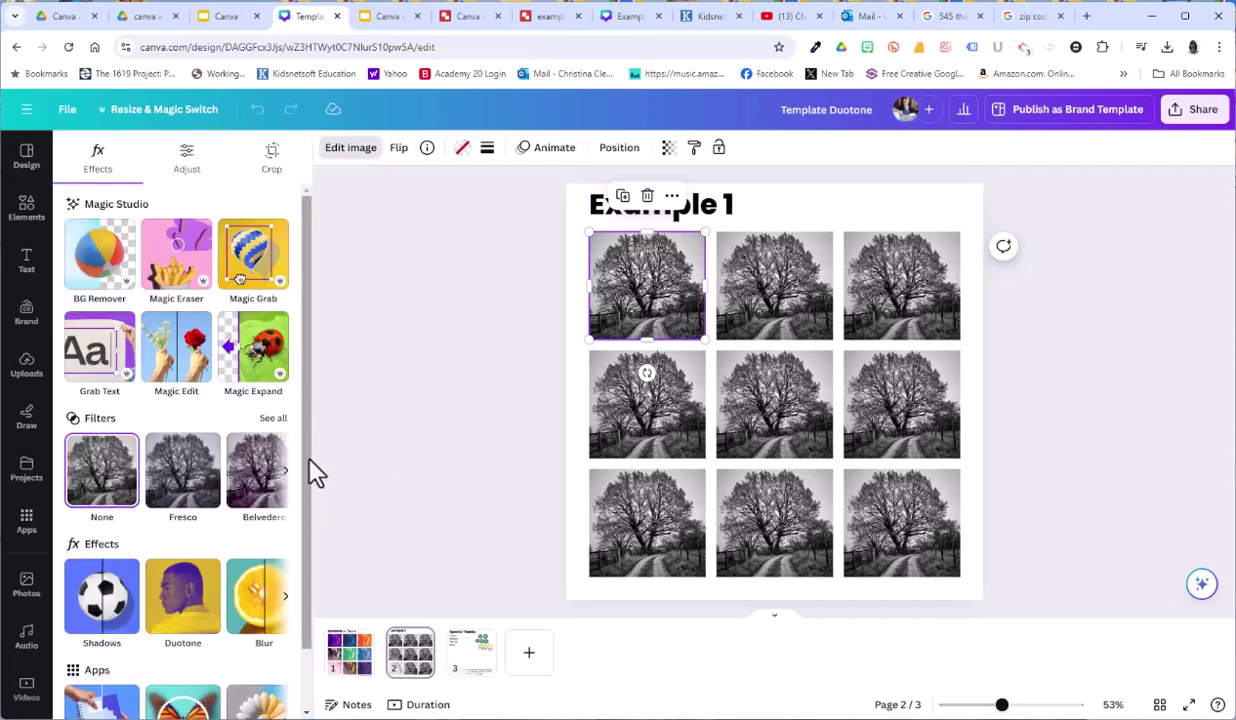
pyautogui.moveTo(310, 475); pyautogui.dragTo(312, 520)
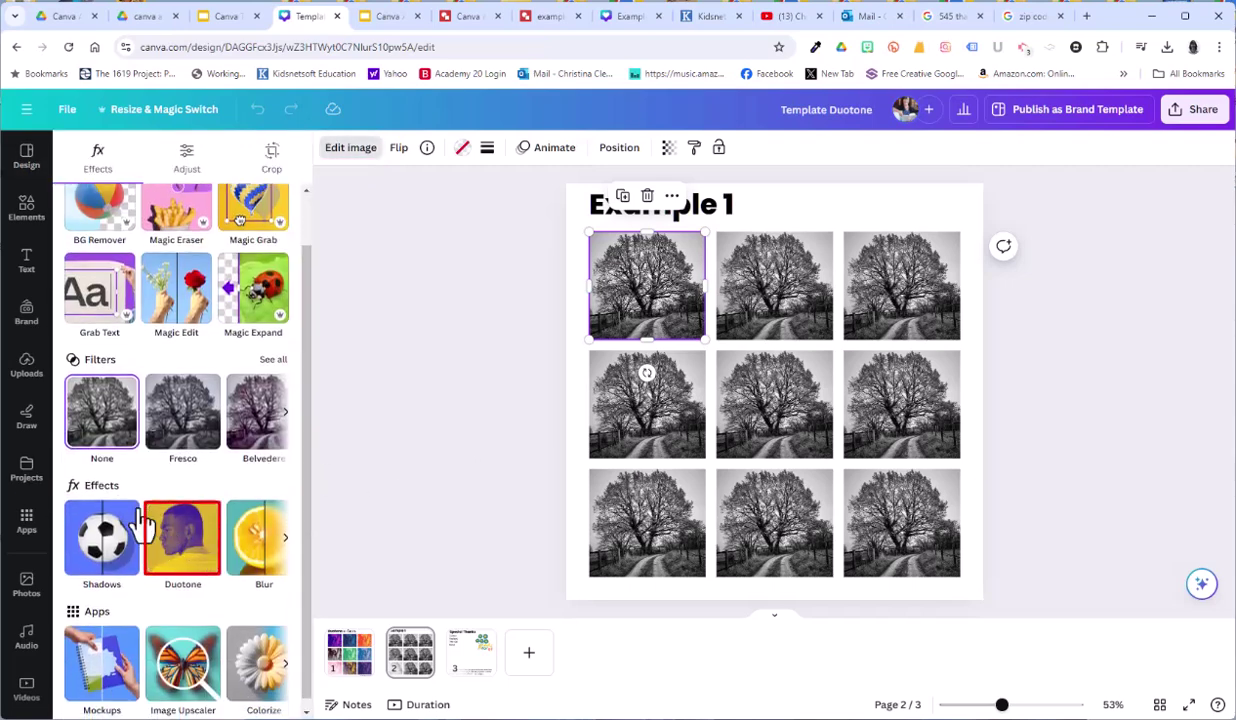
pyautogui.click(180, 548)
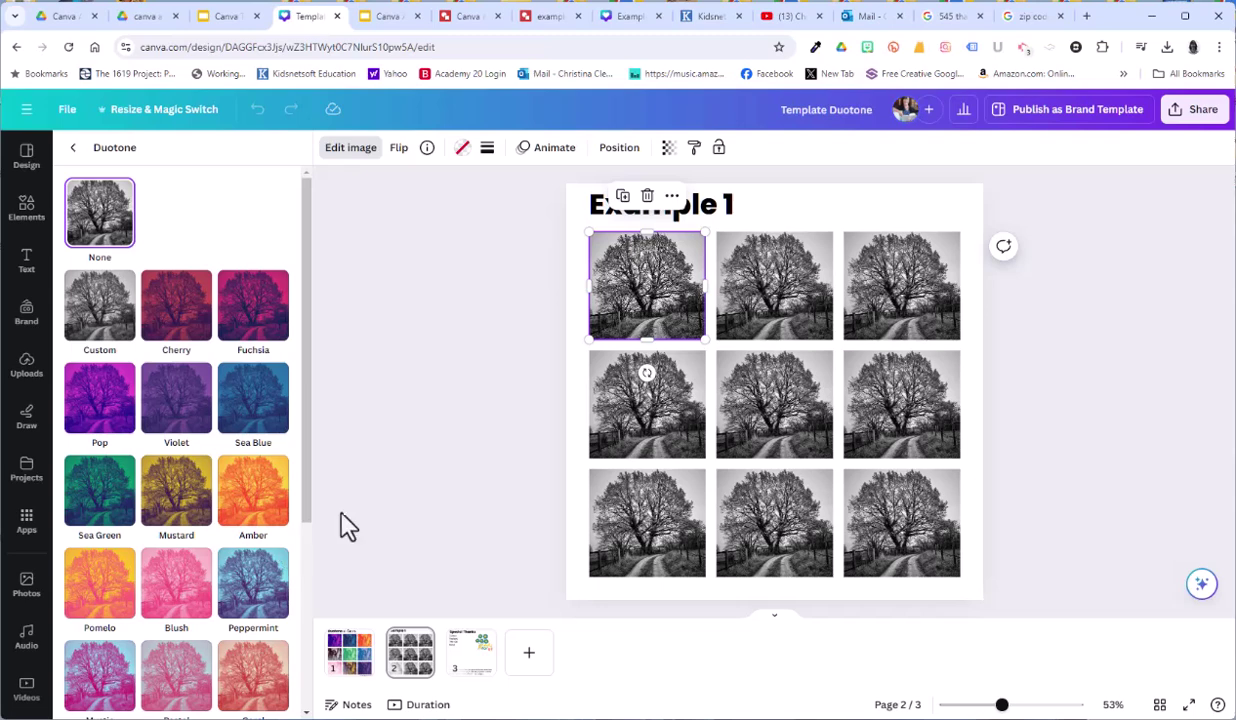
pyautogui.click(86, 416)
# Step: Apply the Amber duotone to the top row's second tree image and the Myrtle duotone to its third
pyautogui.click(760, 275)
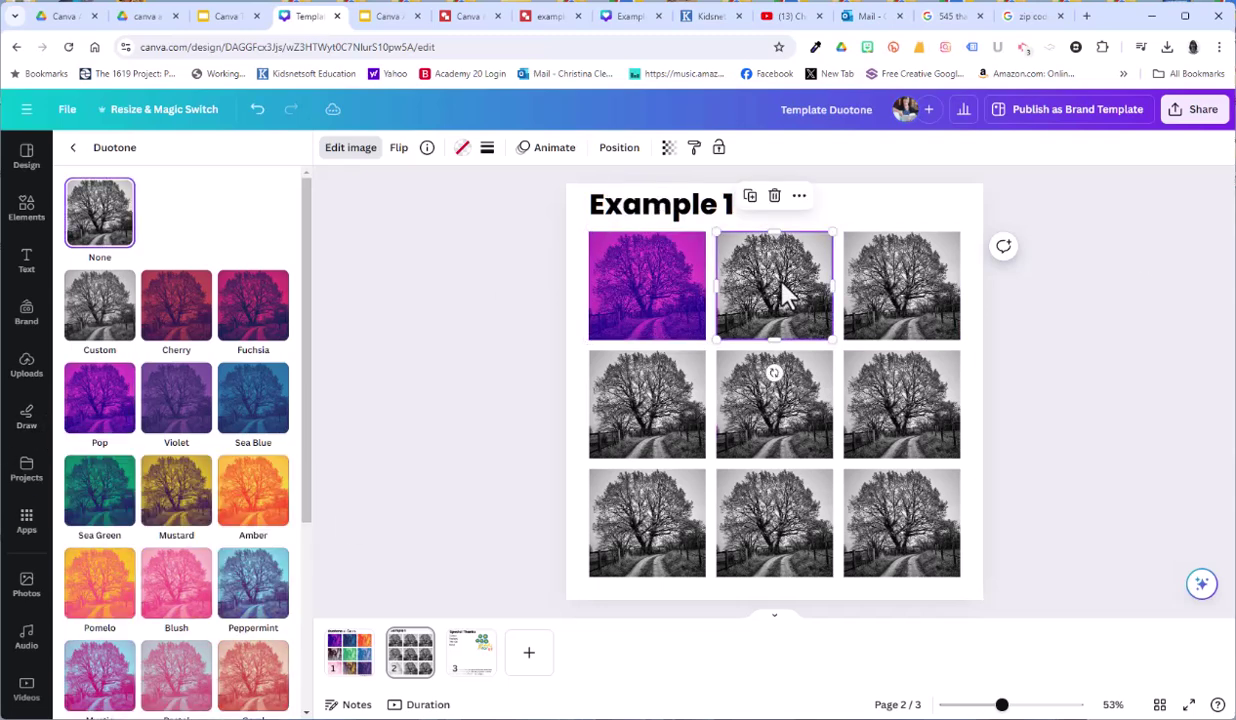
pyautogui.click(250, 500)
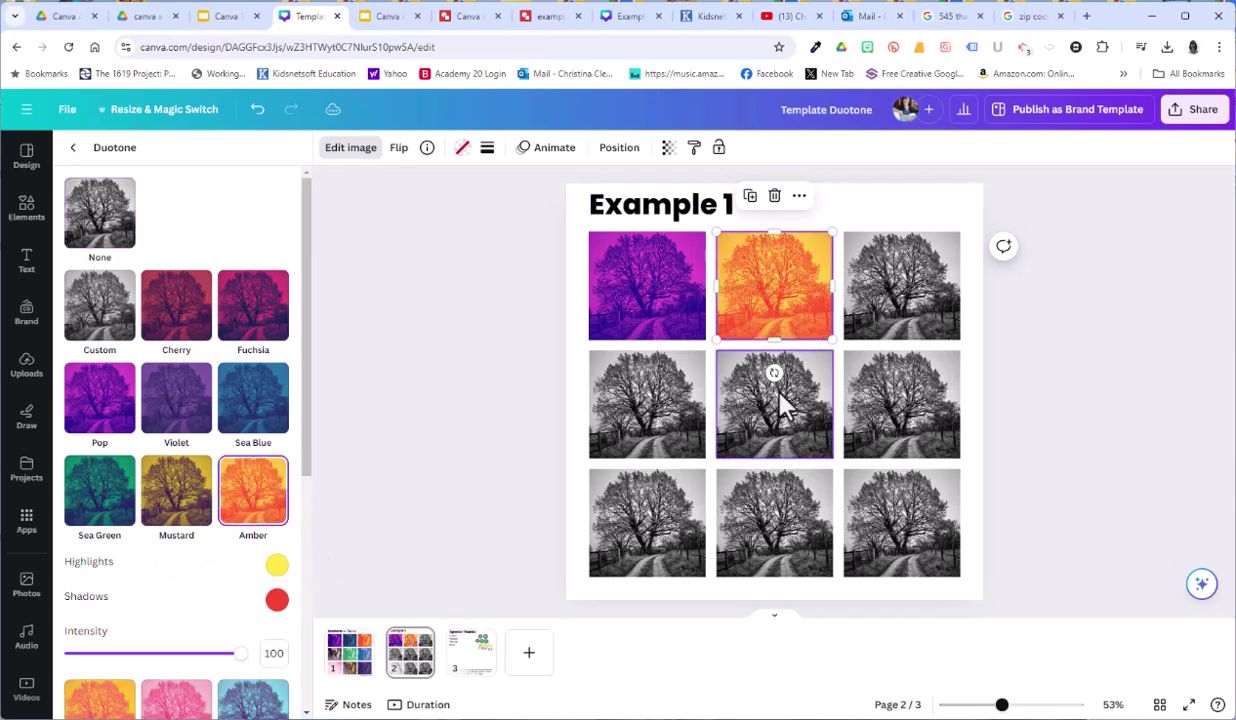
pyautogui.click(890, 295)
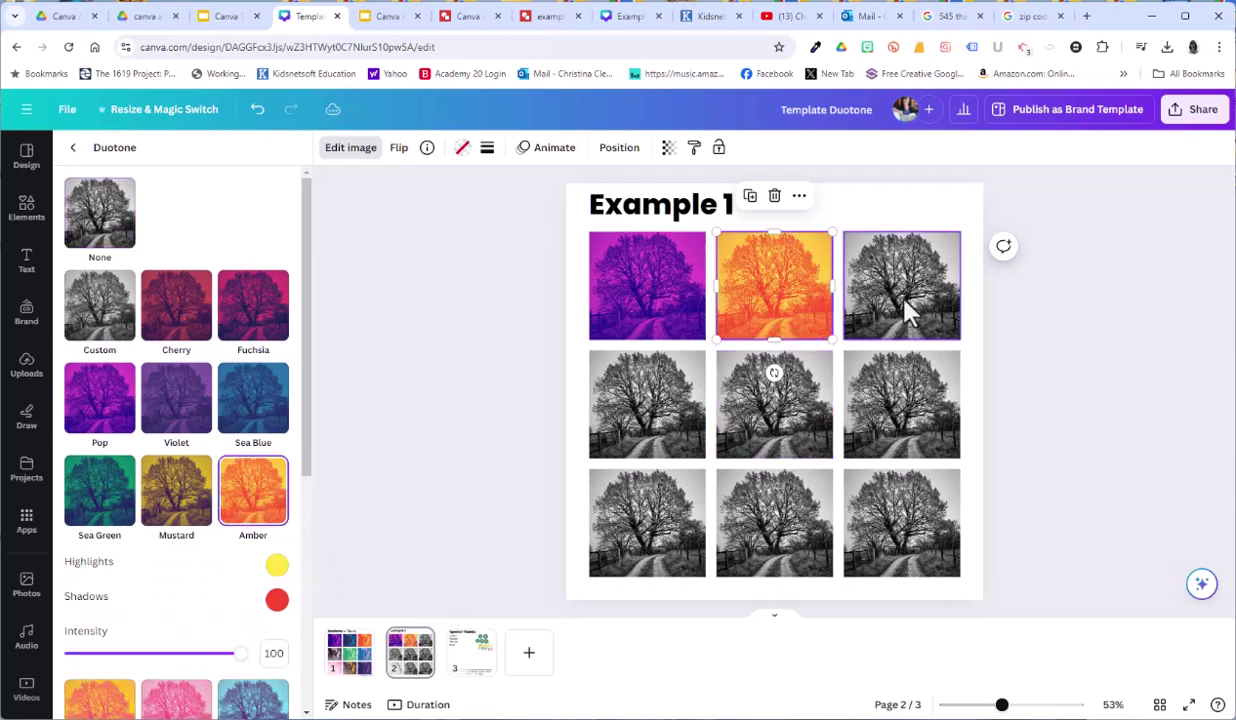
pyautogui.scroll(-3, 200, 545)
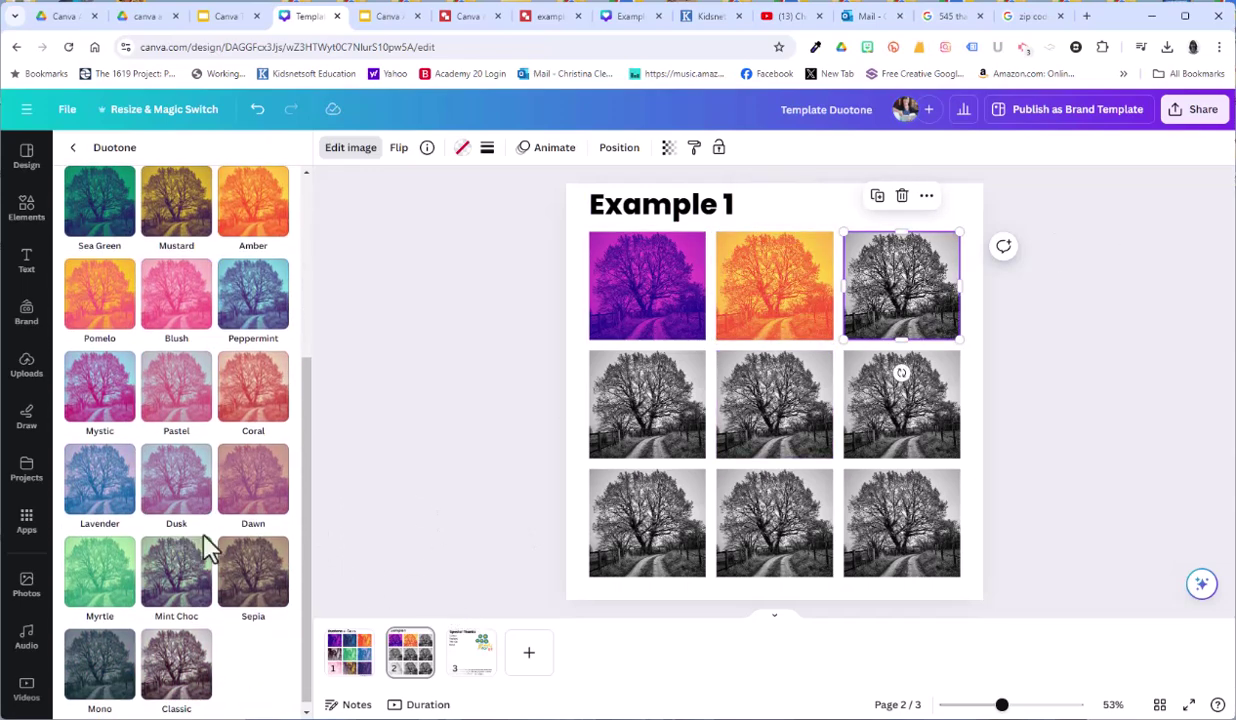
pyautogui.click(108, 590)
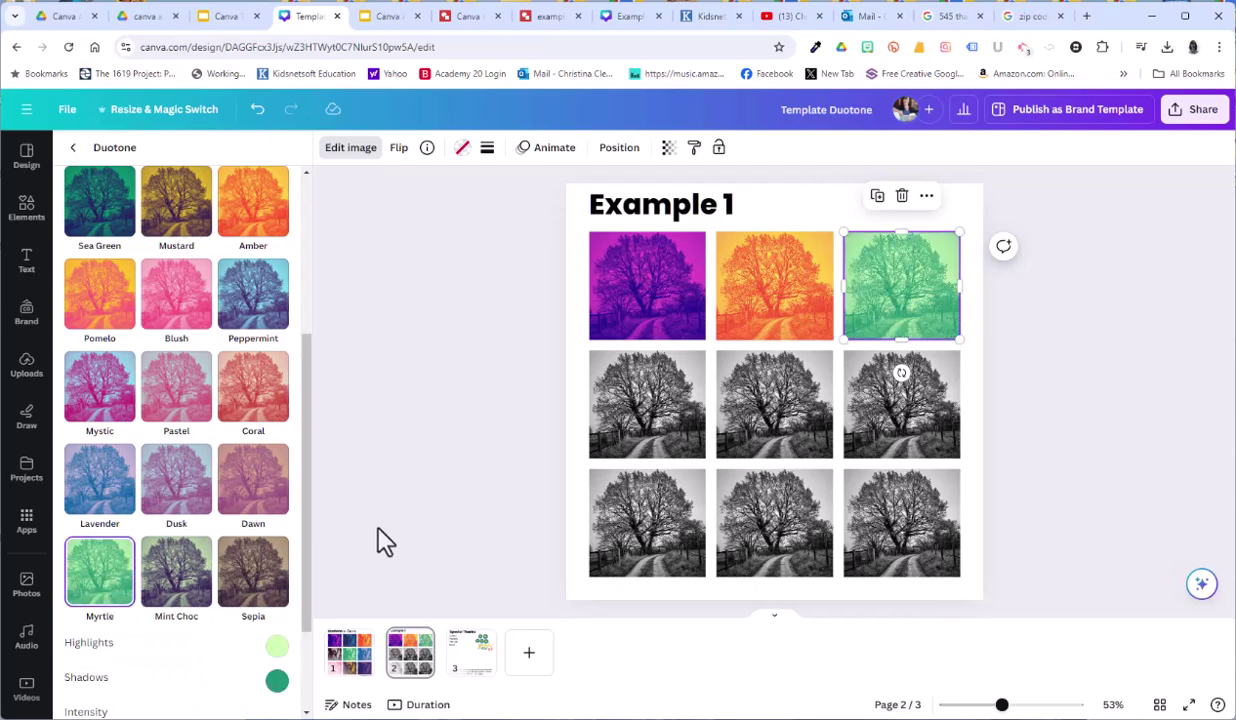
# Step: Apply the Peppermint duotone to the first image in the middle row and open its highlight colour for editing
pyautogui.click(620, 415)
pyautogui.click(253, 293)
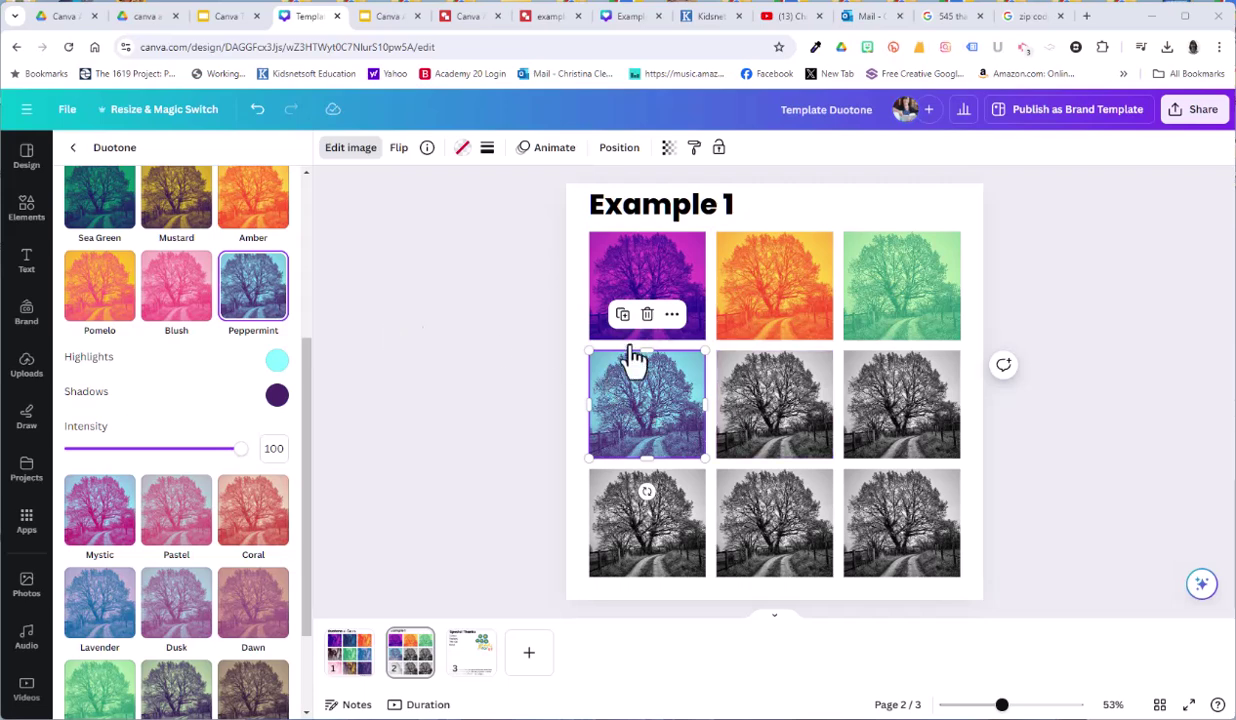
pyautogui.click(277, 360)
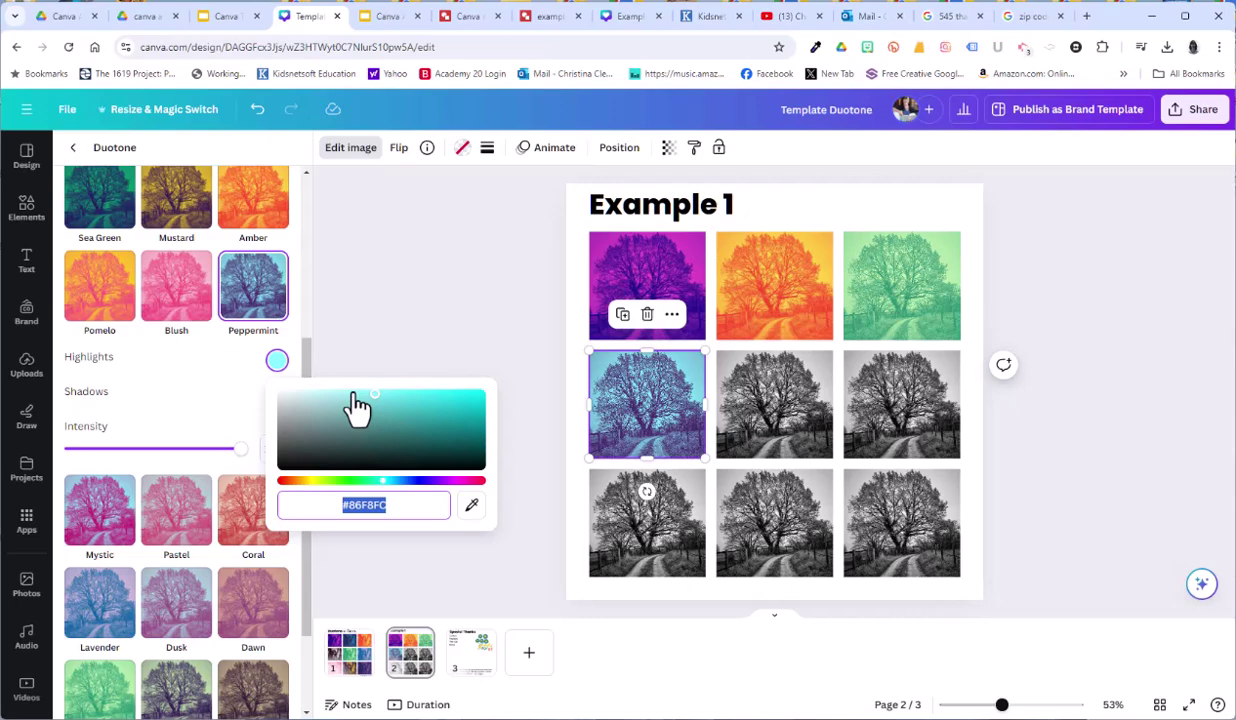
# Step: Apply the Fuchsia duotone to the centre tree image and shift its highlight colour to a cyan-blue hue
pyautogui.click(774, 404)
pyautogui.click(350, 147)
pyautogui.click(183, 592)
pyautogui.click(258, 310)
pyautogui.click(277, 380)
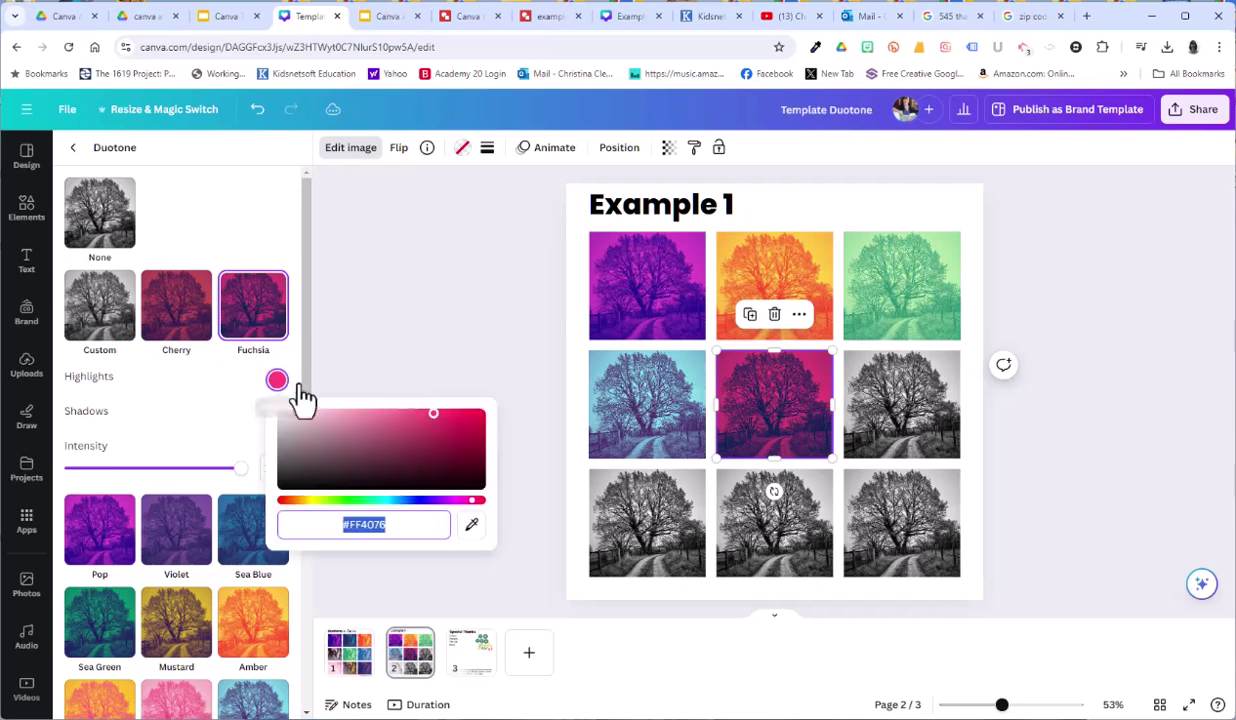
pyautogui.moveTo(438, 503); pyautogui.dragTo(389, 502)
# Step: Apply a magenta and light blue duotone to the middle row's third image, adjusting the shade and hue of its colour
pyautogui.click(878, 422)
pyautogui.scroll(-5, 190, 515)
pyautogui.click(187, 505)
pyautogui.click(277, 556)
pyautogui.moveTo(424, 466); pyautogui.dragTo(476, 443)
pyautogui.moveTo(363, 483); pyautogui.dragTo(428, 486)
pyautogui.click(510, 566)
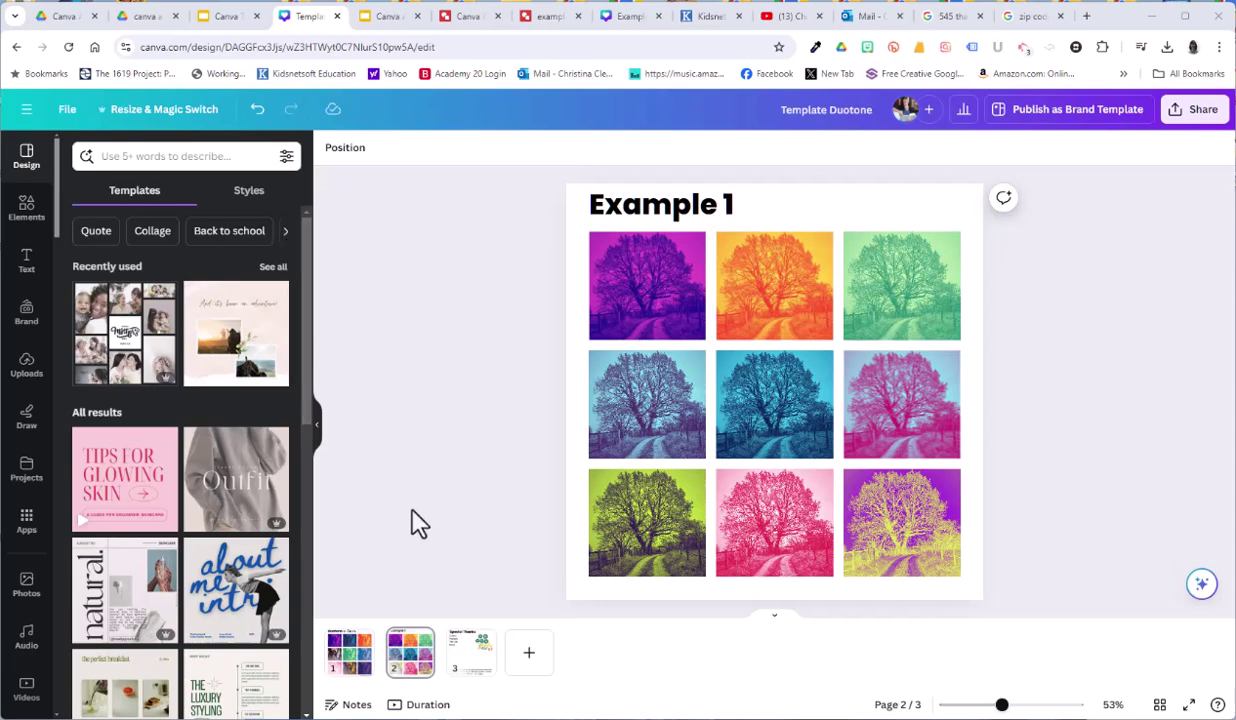
# Step: Duplicate the Example 1 page
pyautogui.click(410, 672)
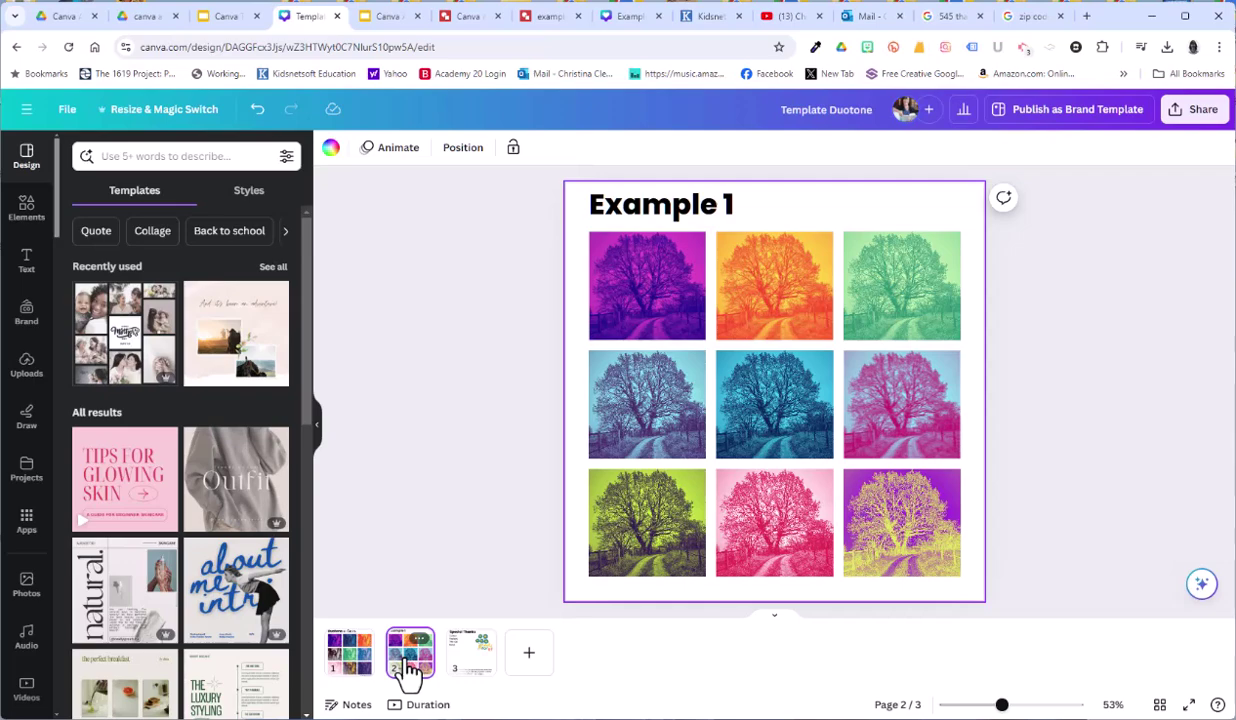
pyautogui.rightClick(410, 672)
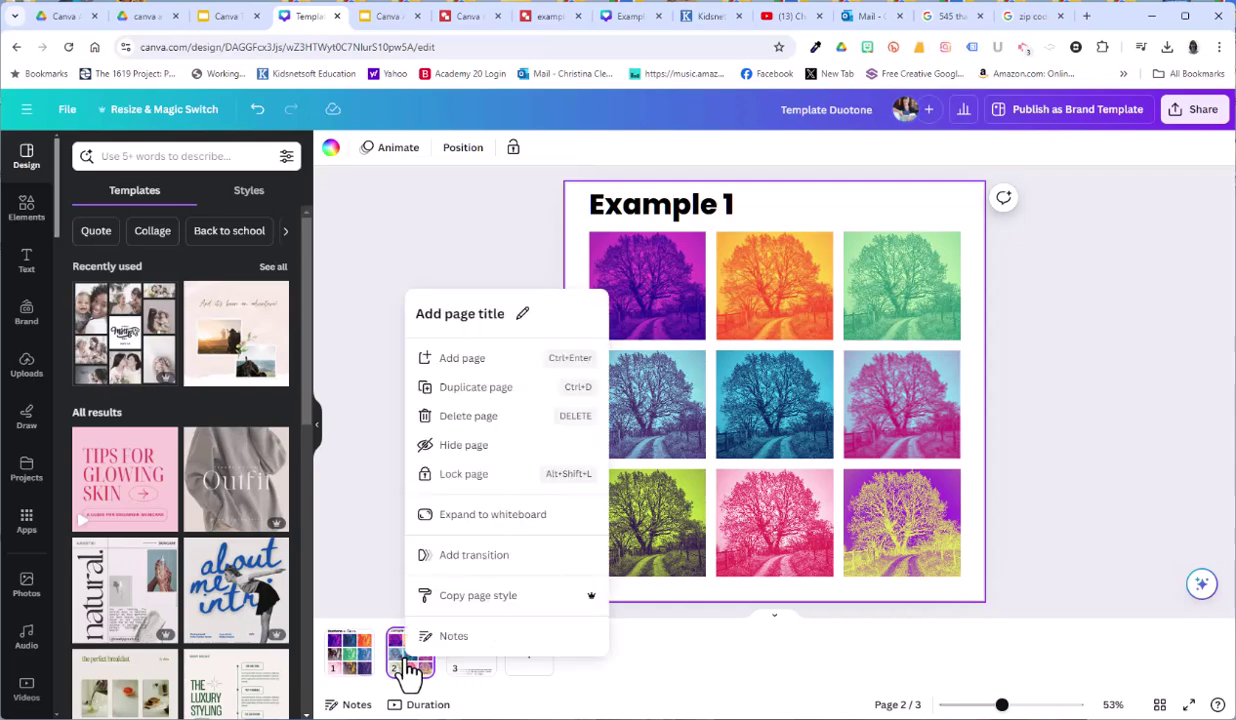
pyautogui.click(478, 389)
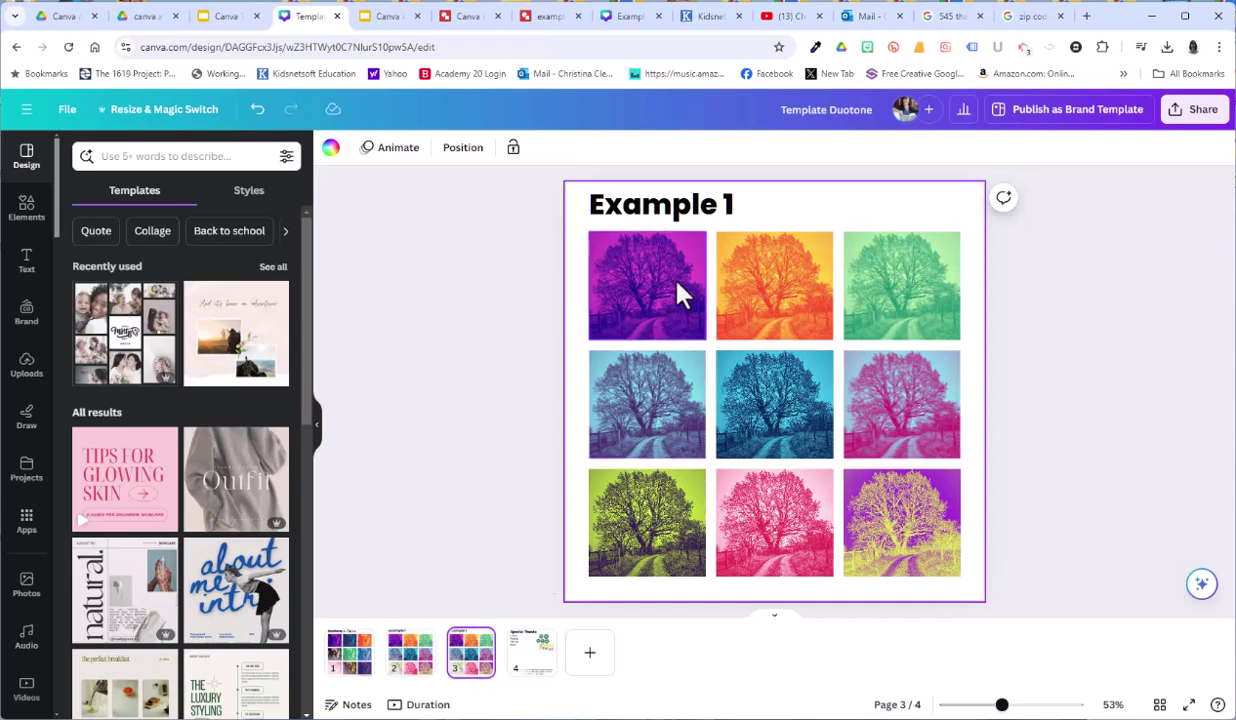
# Step: Change the duplicated page's title to "Example 2"
pyautogui.doubleClick(731, 207)
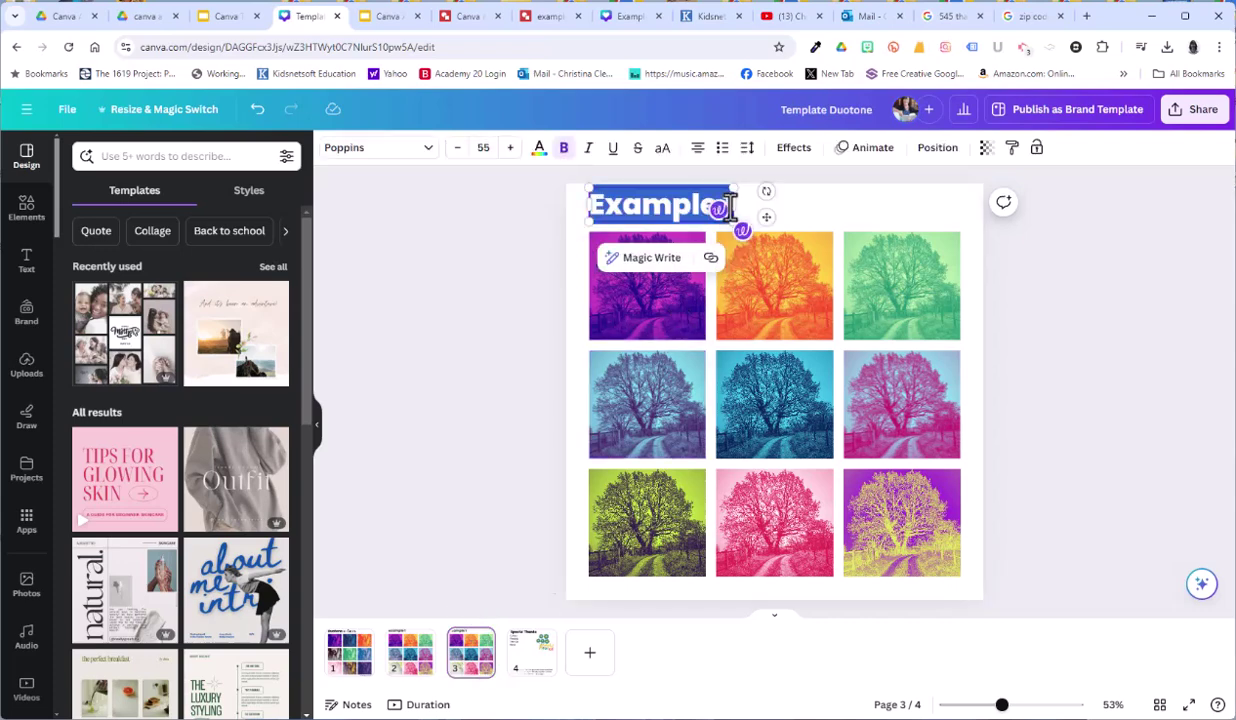
pyautogui.click(736, 208)
pyautogui.press('BackSpace')
pyautogui.write('2')
pyautogui.click(1084, 450)
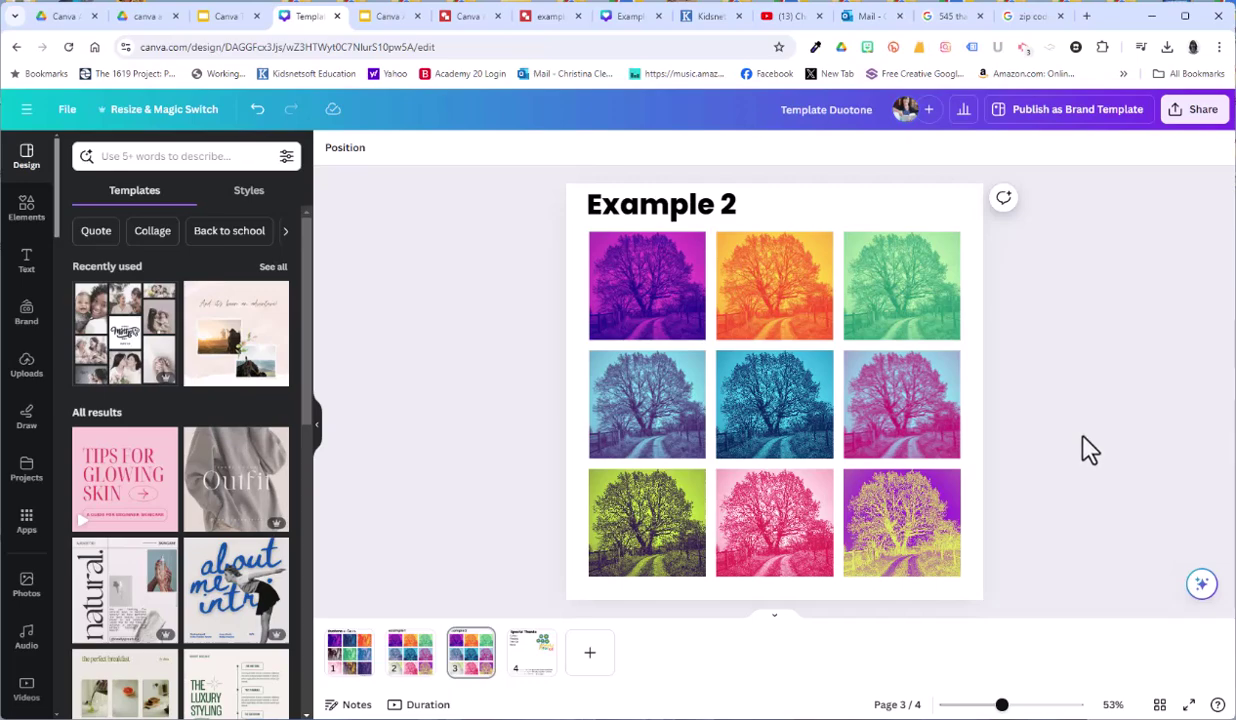
# Step: Replace the tree images across the Example 2 grid with the smiling child photo from a "child" photo search
pyautogui.click(27, 585)
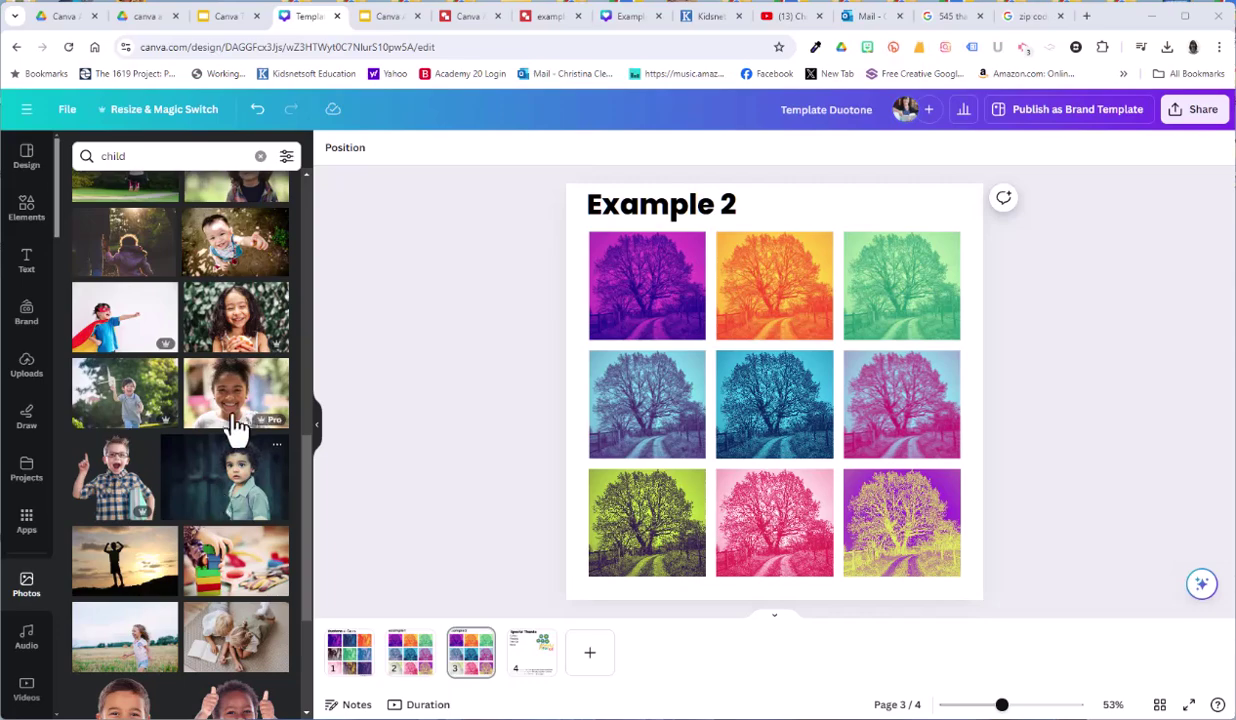
pyautogui.moveTo(224, 400); pyautogui.dragTo(588, 317)
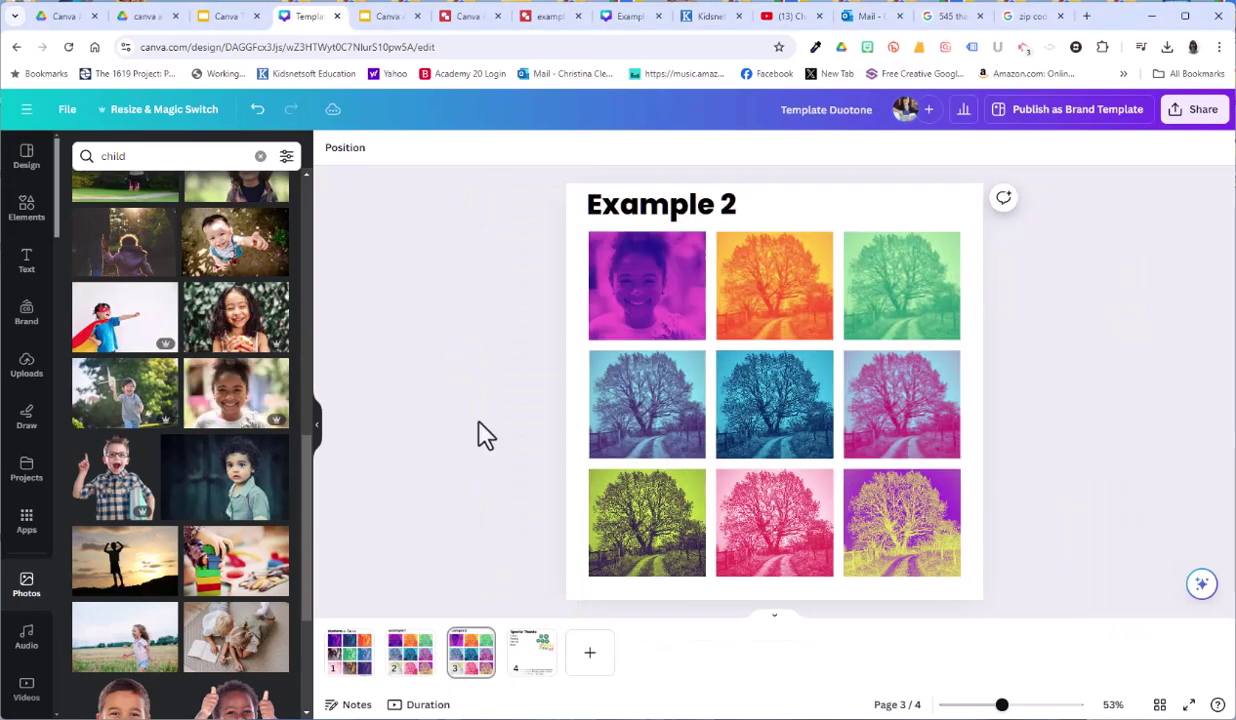
pyautogui.moveTo(235, 392); pyautogui.dragTo(730, 280)
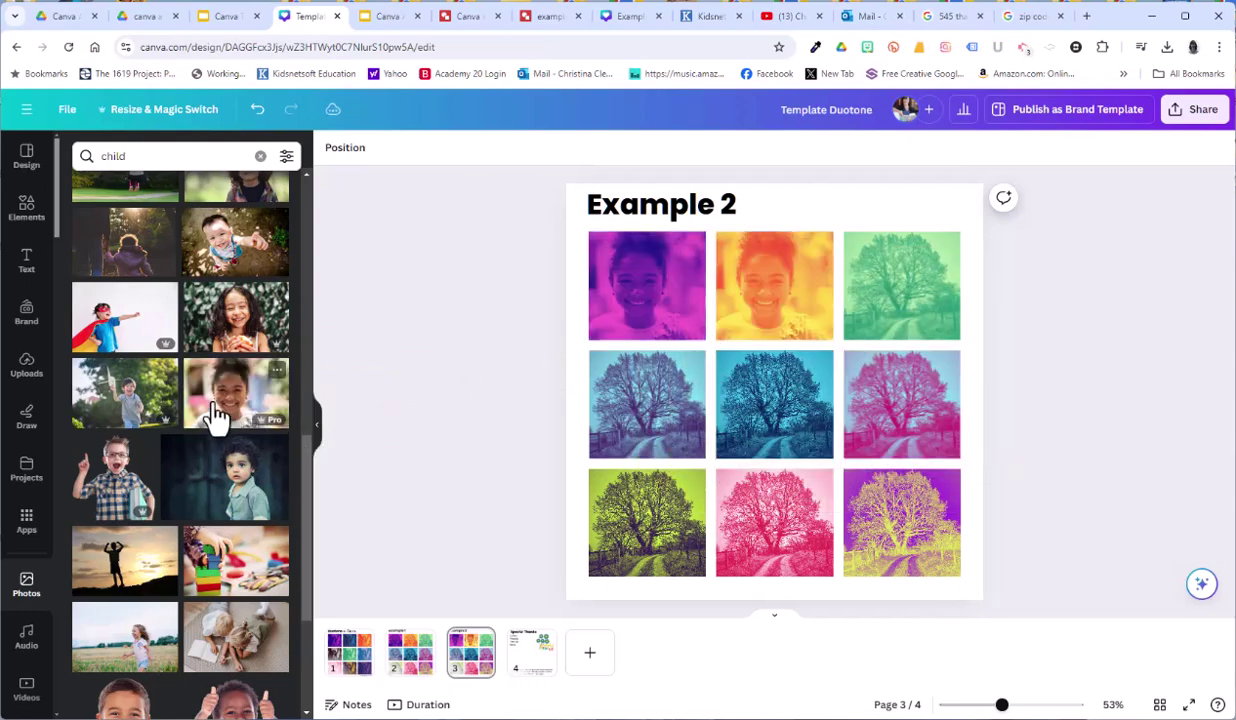
pyautogui.moveTo(215, 415); pyautogui.dragTo(850, 285)
pyautogui.moveTo(245, 423); pyautogui.dragTo(610, 414)
pyautogui.moveTo(245, 408); pyautogui.dragTo(403, 452)
pyautogui.moveTo(235, 414); pyautogui.dragTo(640, 530)
pyautogui.moveTo(285, 412); pyautogui.dragTo(925, 530)
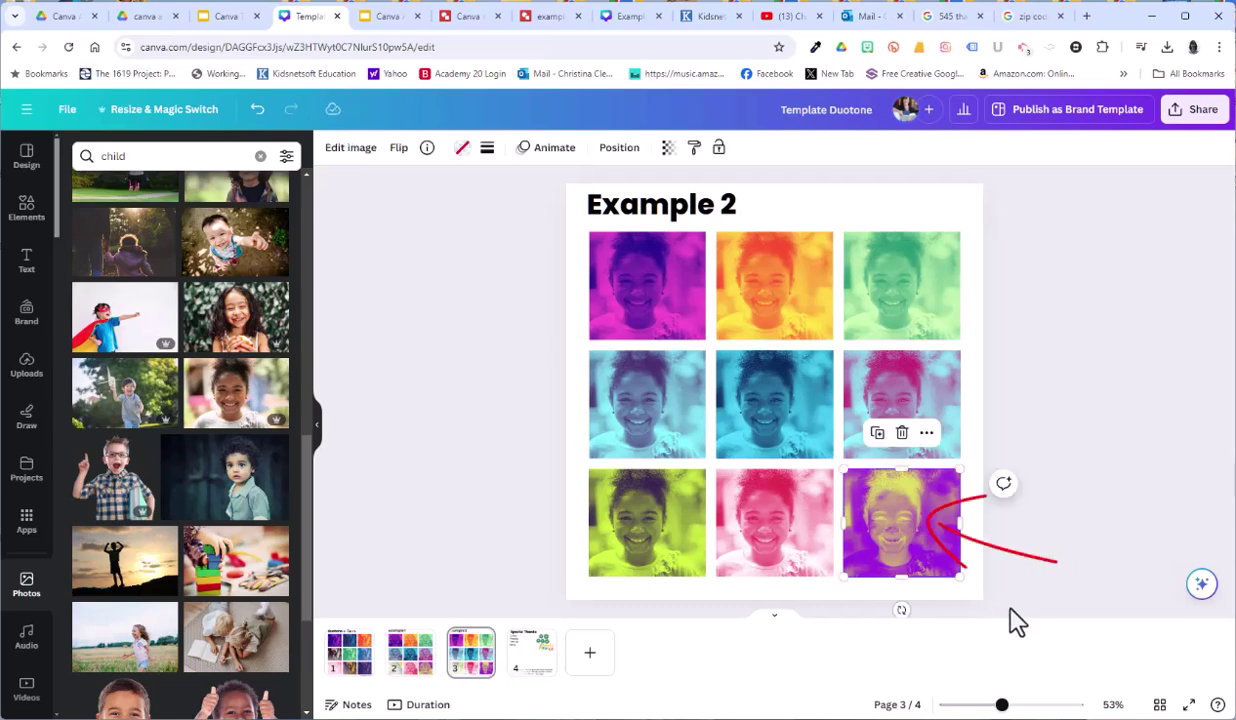
# Step: Try the Mystic and Lavender duotones on the last photo in the bottom row and settle on Mustard
pyautogui.click(346, 150)
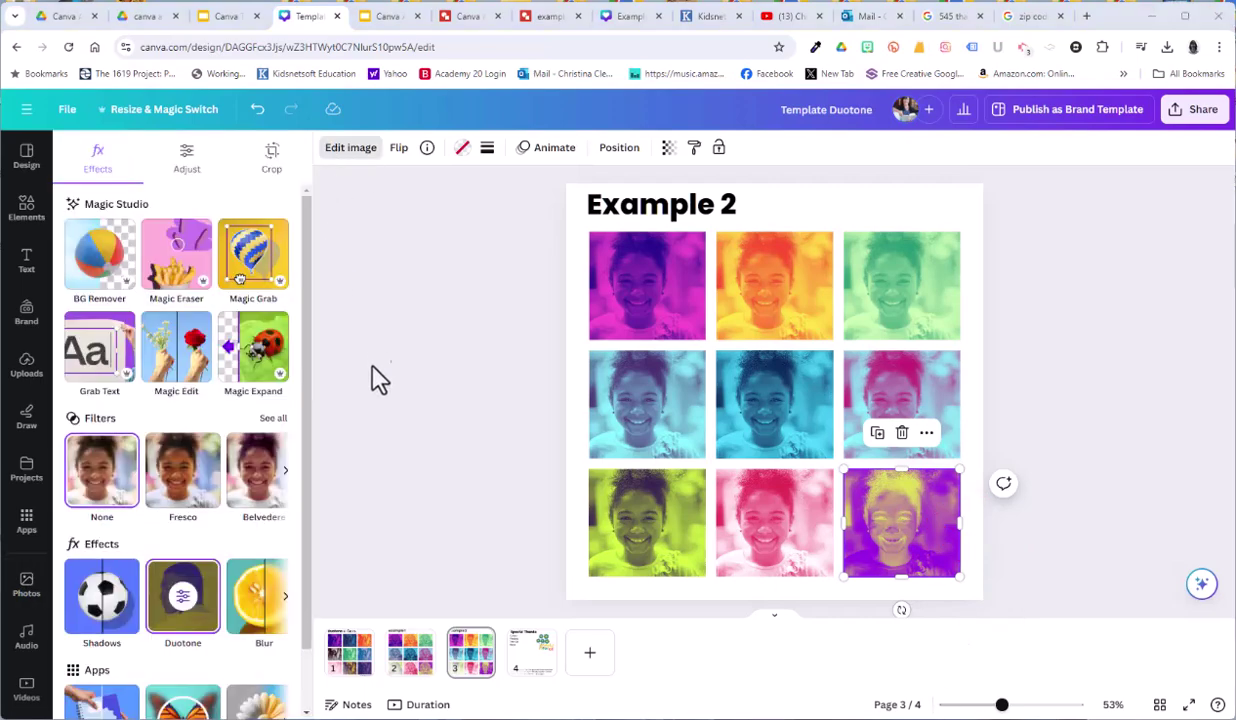
pyautogui.click(190, 628)
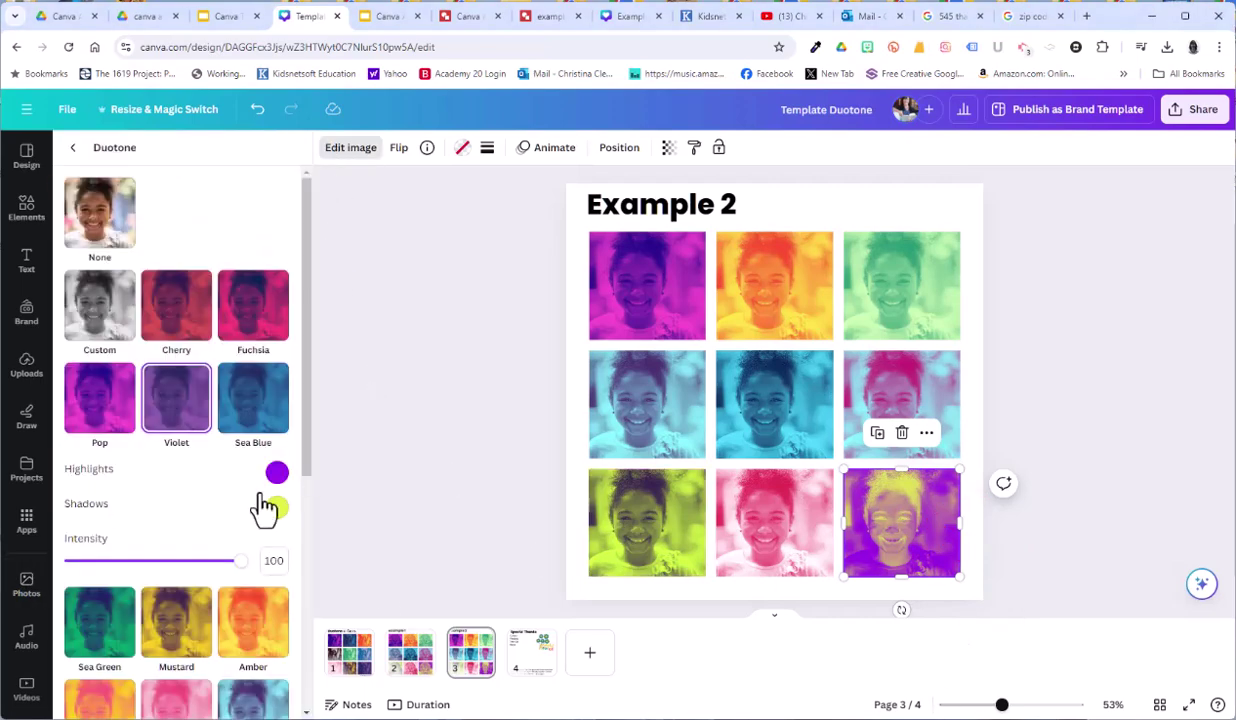
pyautogui.scroll(-4, 190, 535)
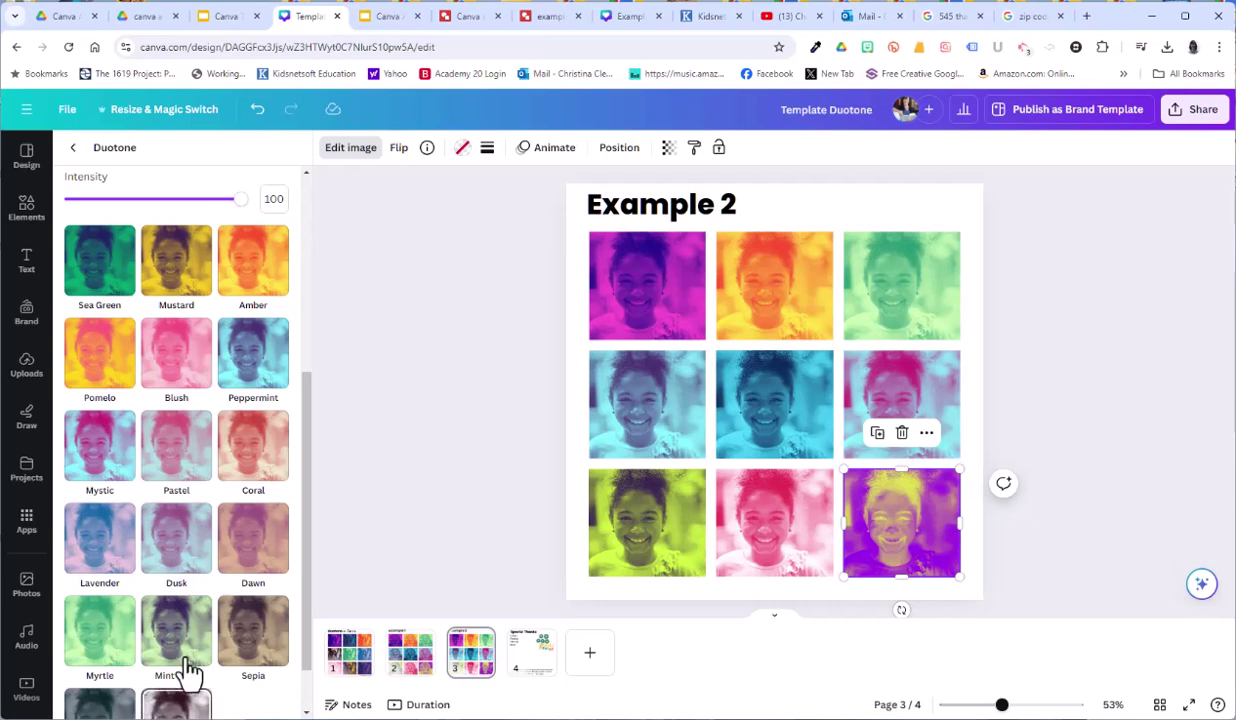
pyautogui.click(104, 478)
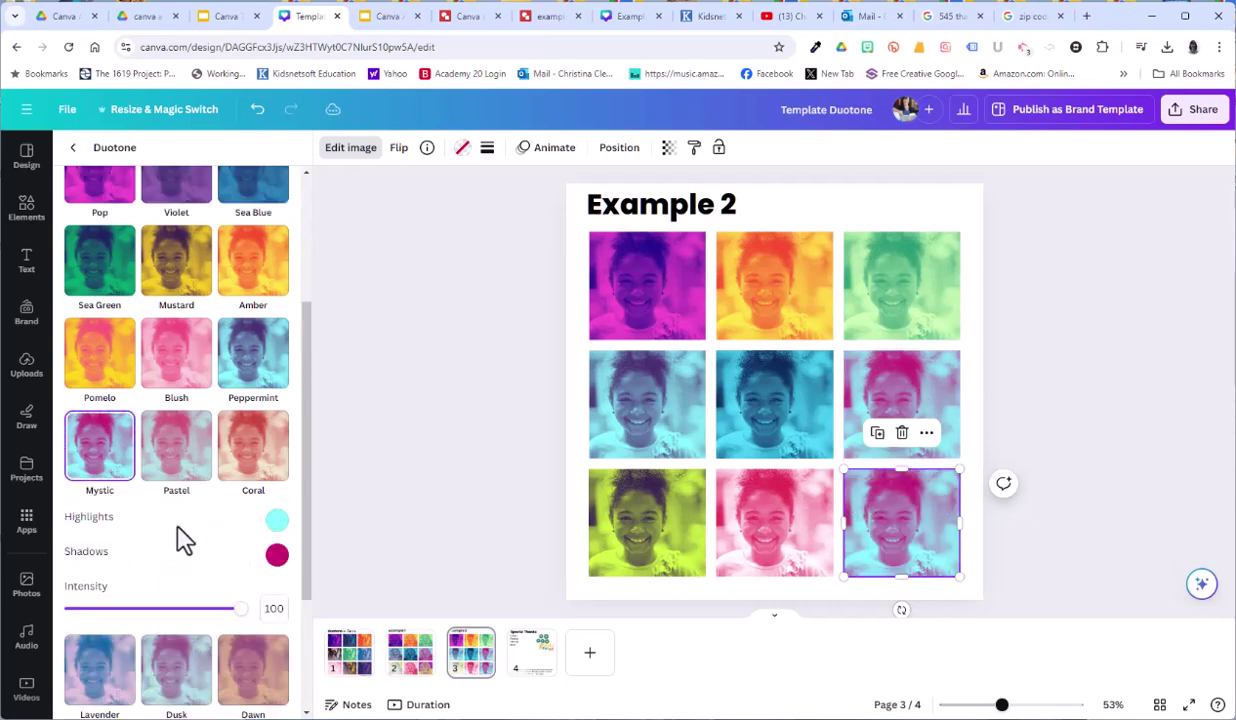
pyautogui.scroll(-2, 180, 540)
pyautogui.click(100, 470)
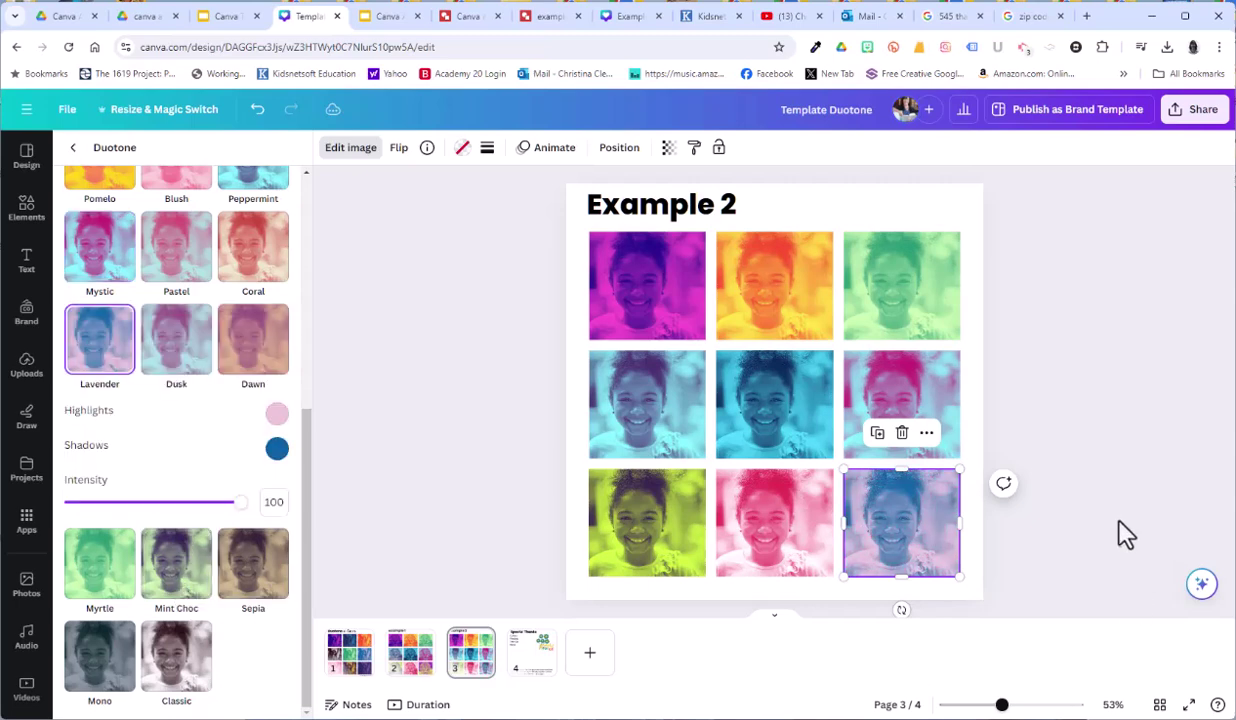
pyautogui.click(1183, 408)
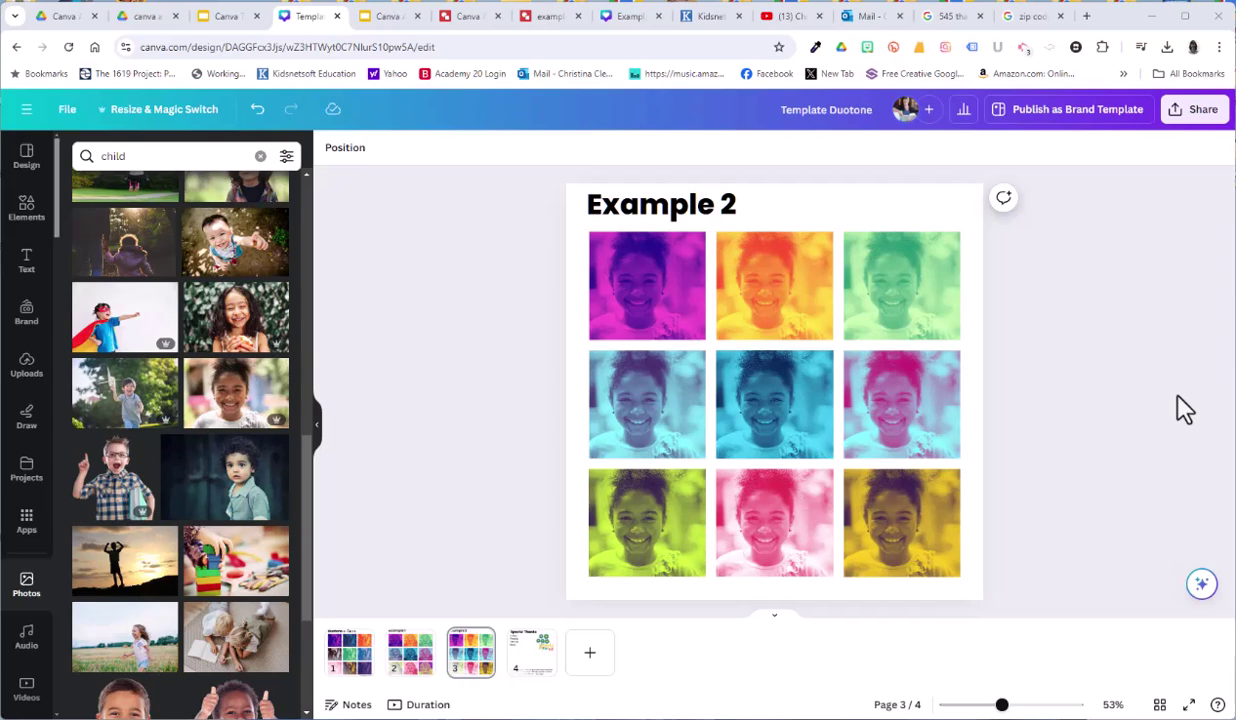
# Step: Duplicate the Example 2 page
pyautogui.click(470, 668)
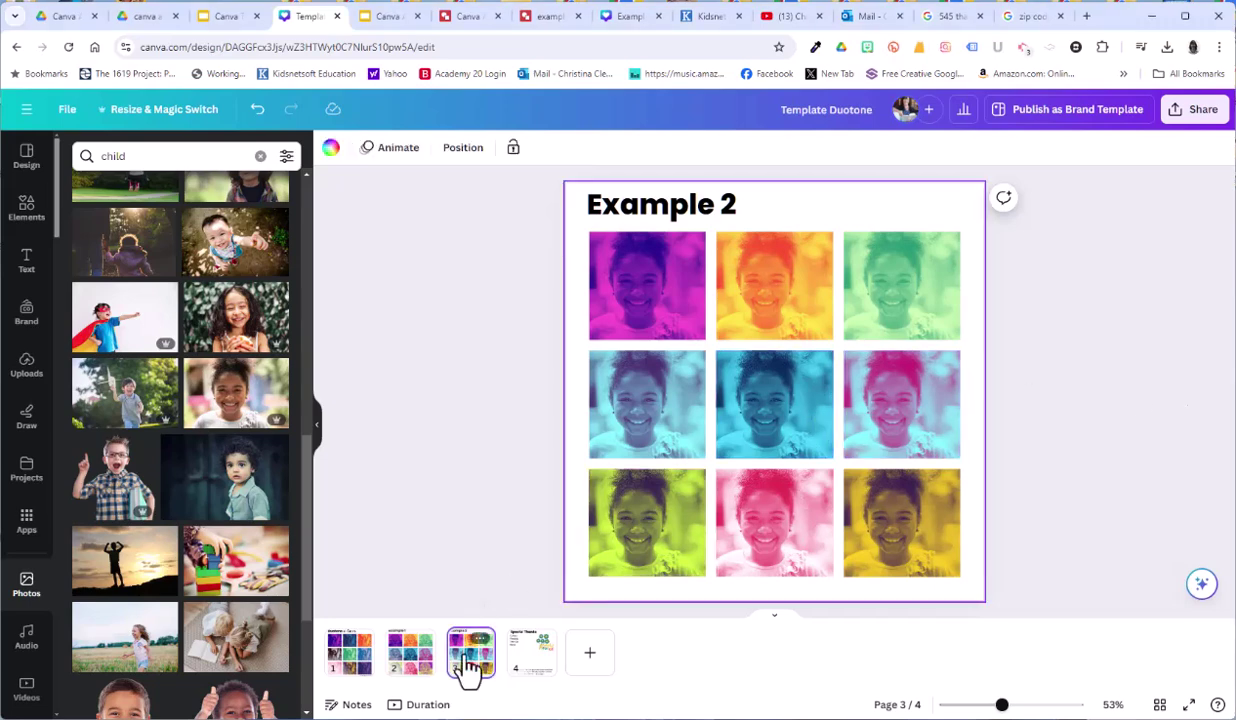
pyautogui.rightClick(470, 668)
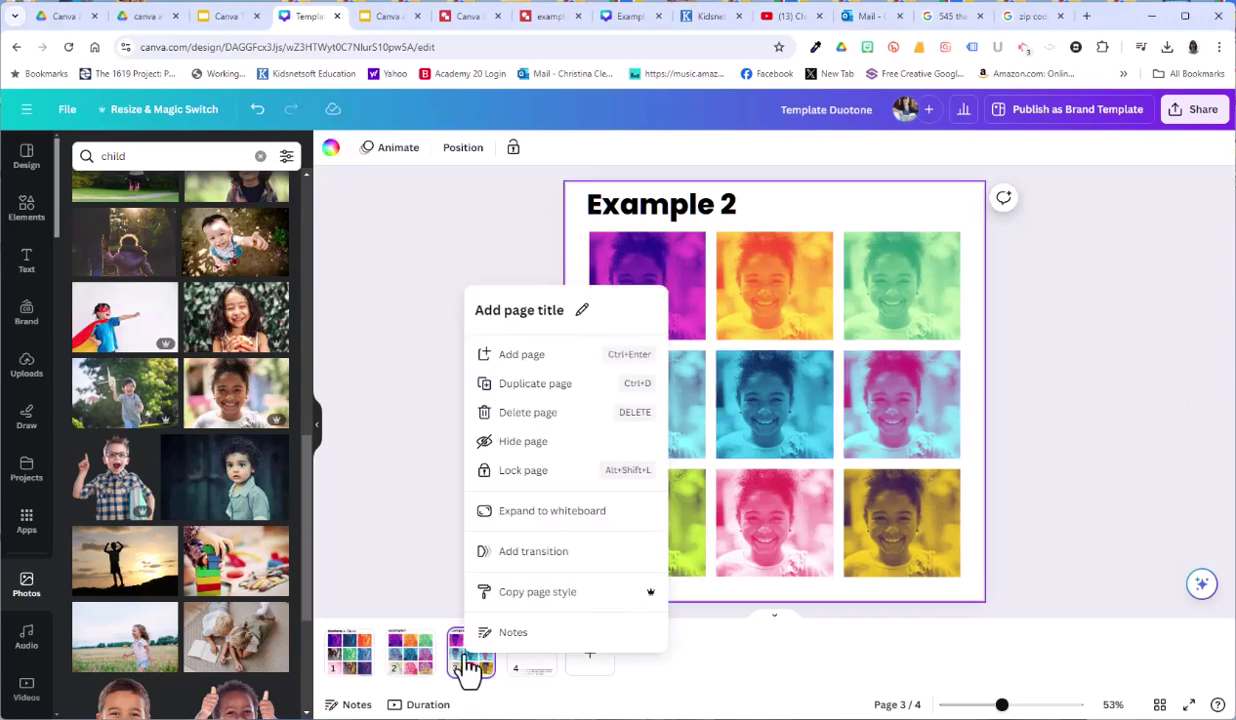
pyautogui.click(531, 386)
# Step: Change the new page's title to "Example 3"
pyautogui.click(728, 210)
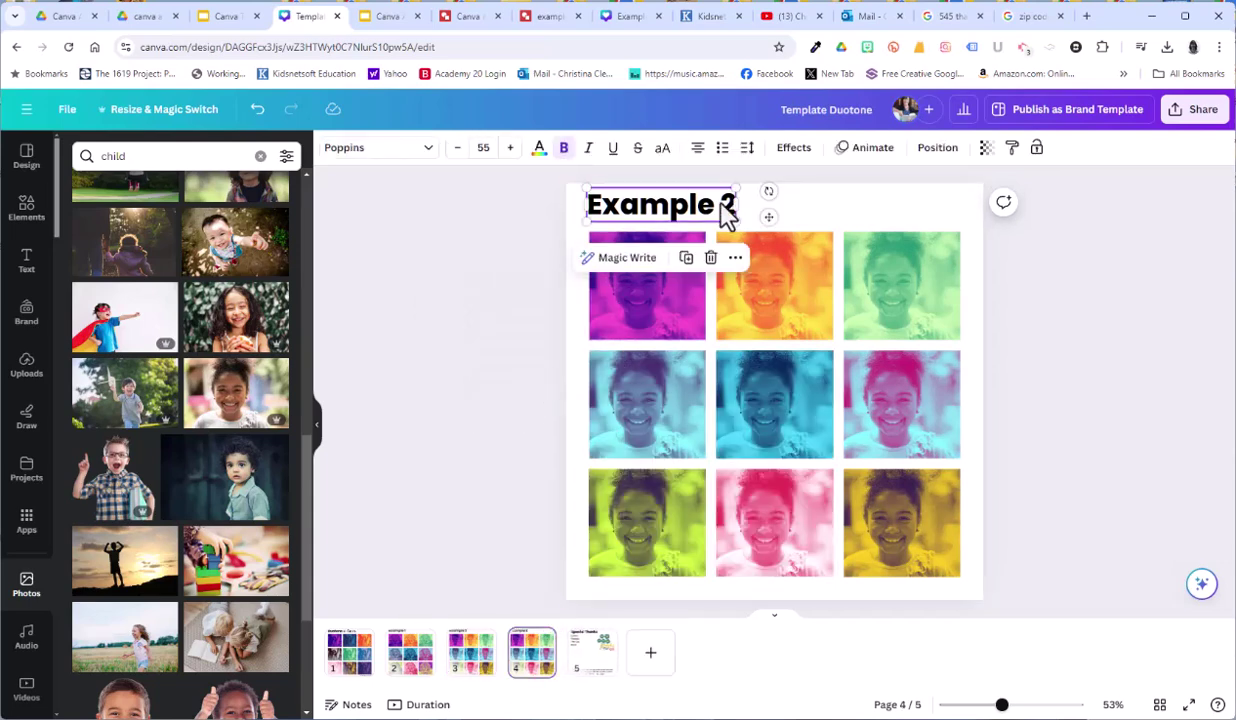
pyautogui.doubleClick(724, 207)
pyautogui.click(727, 207)
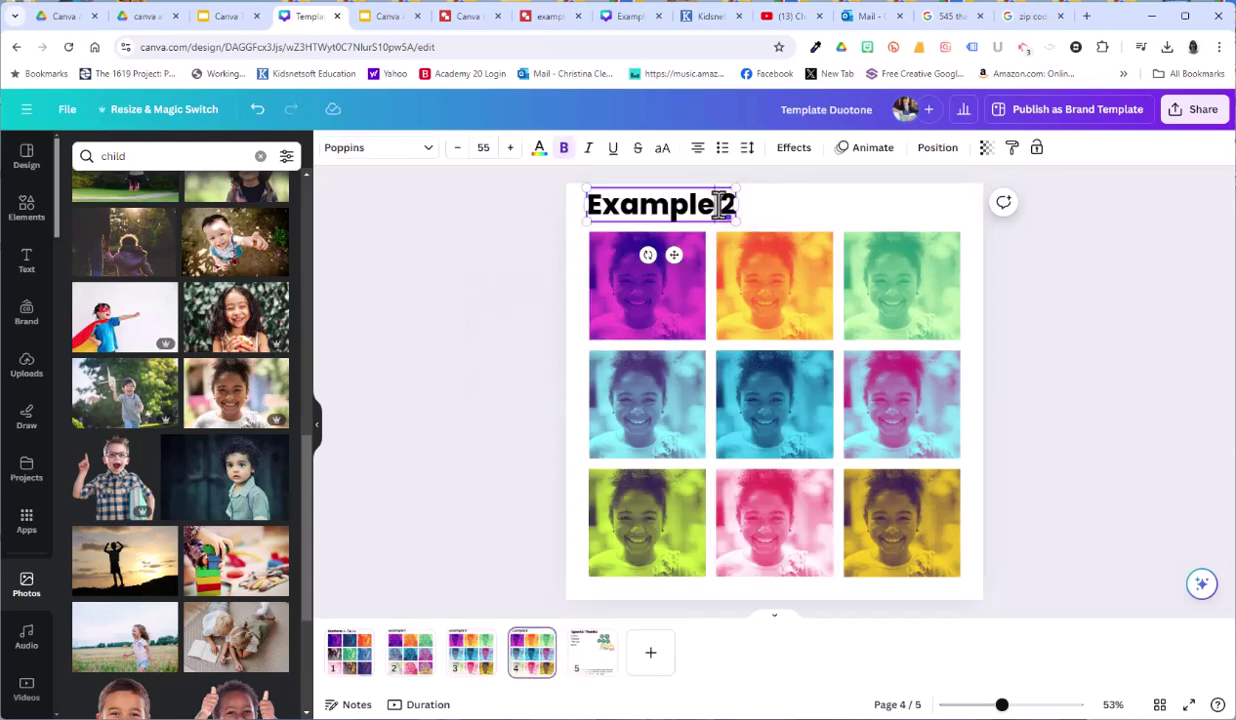
pyautogui.doubleClick(727, 205)
pyautogui.write('3')
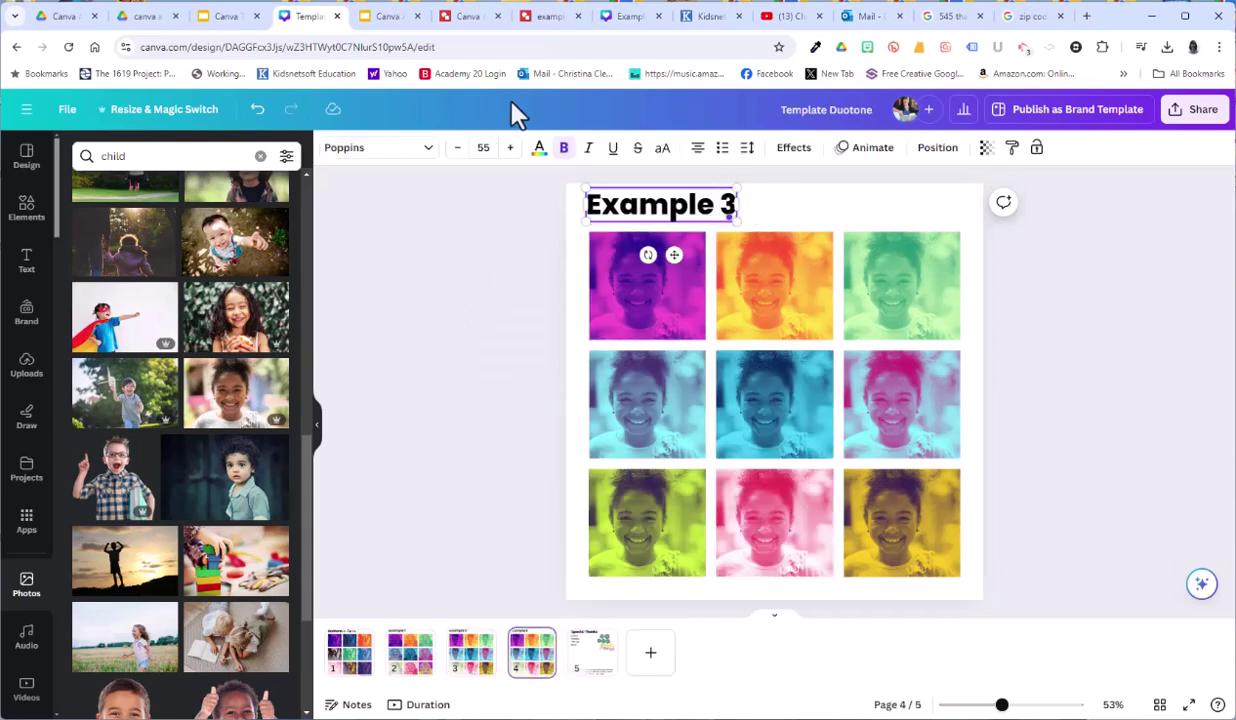
pyautogui.click(1120, 398)
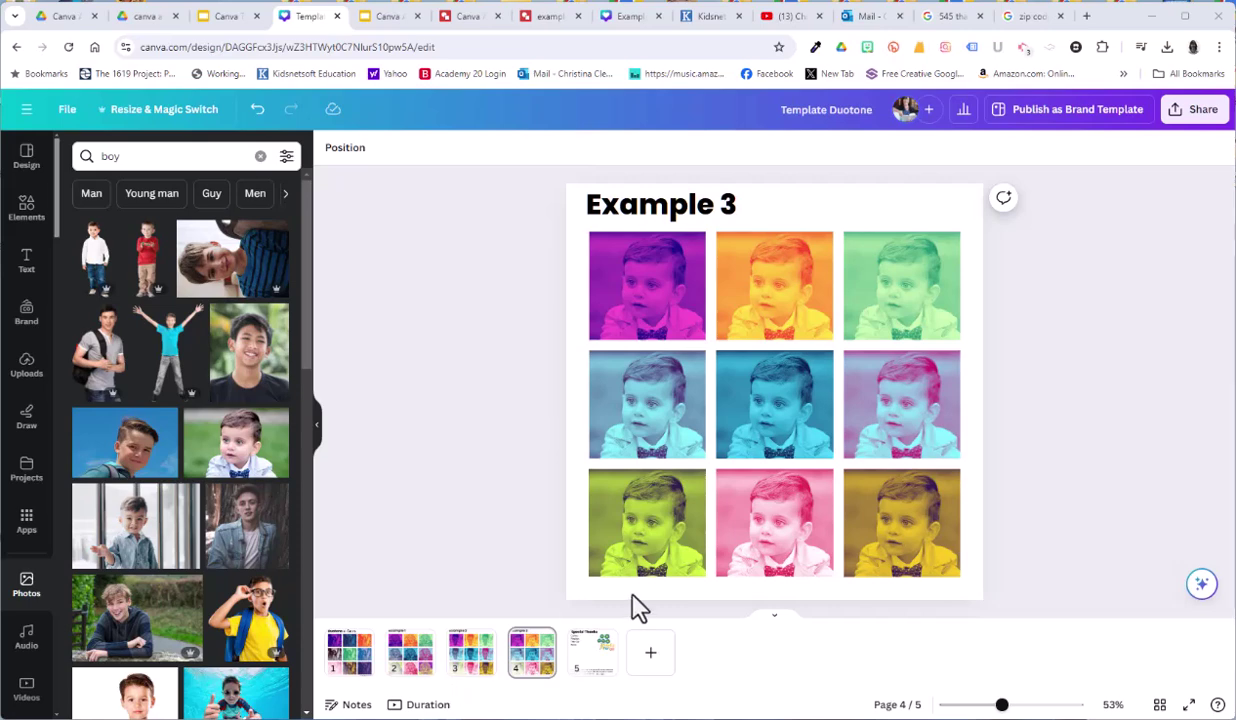
# Step: Duplicate the Example 3 page and change the copy's title to "Example 4"
pyautogui.rightClick(538, 668)
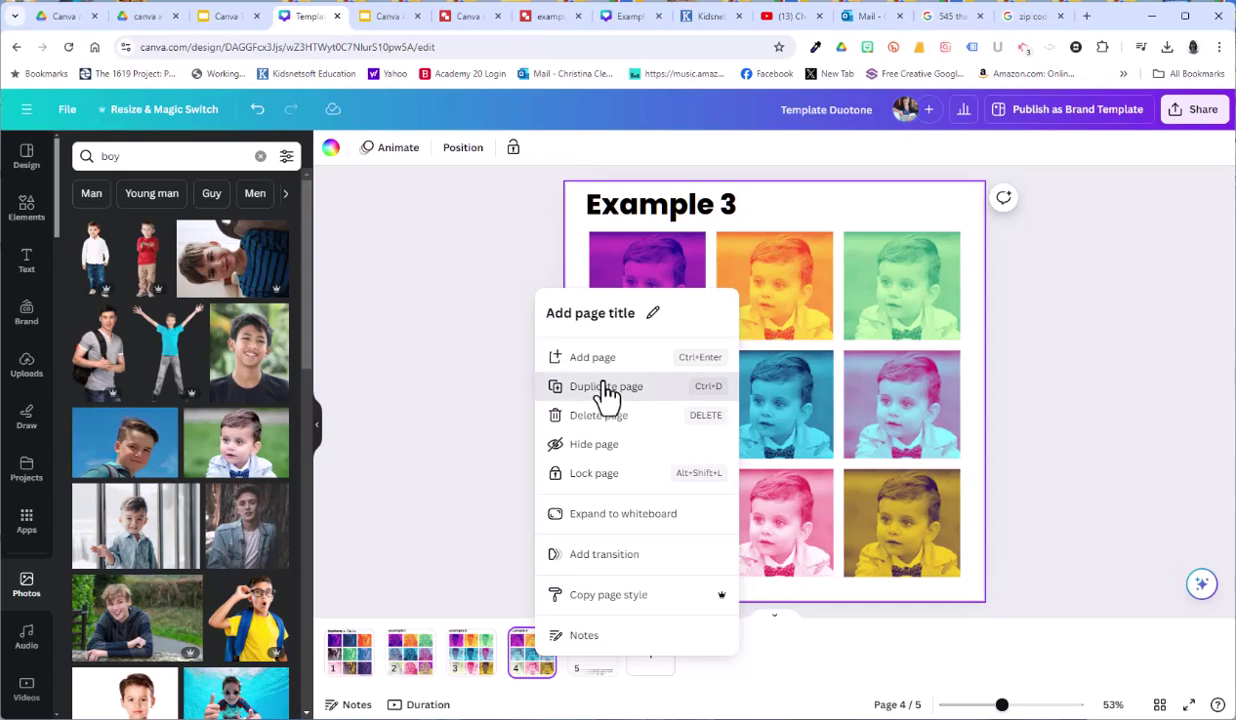
pyautogui.click(605, 390)
pyautogui.click(727, 210)
pyautogui.doubleClick(727, 210)
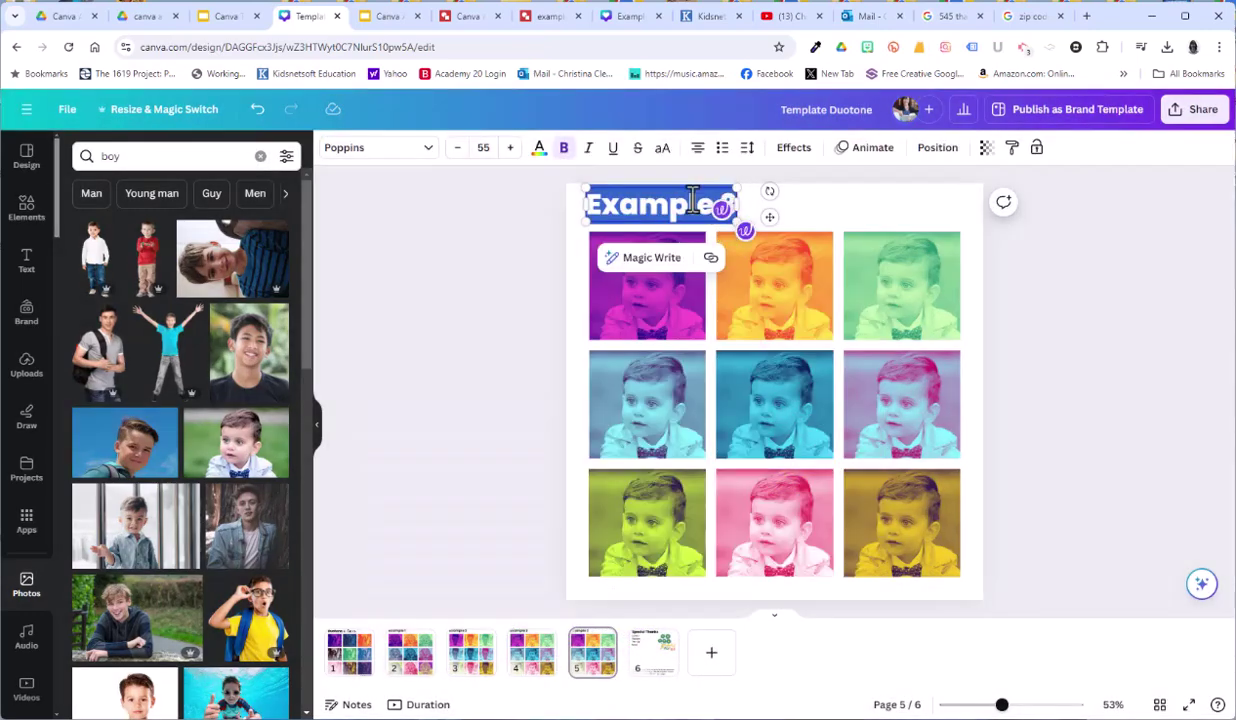
pyautogui.write('4')
pyautogui.press('Escape')
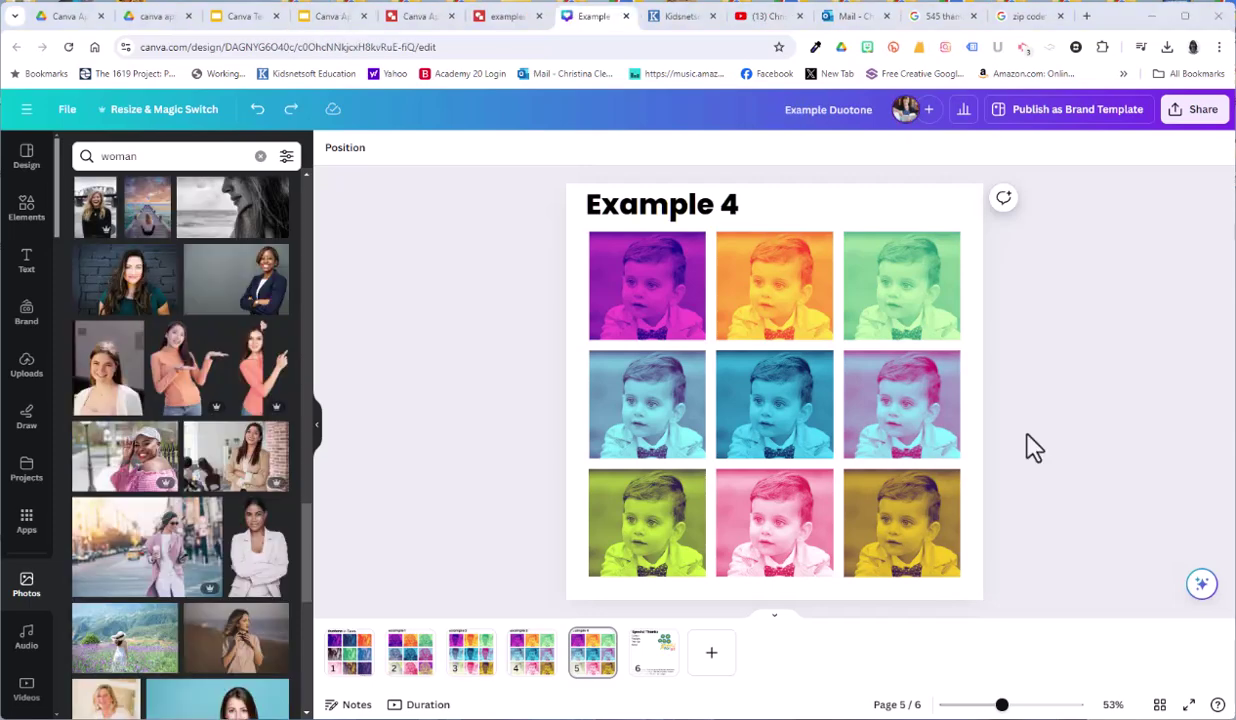
# Step: Upload the MeDenver photo from the "my pics" folder and try it in the first two frames of the Example 4 grid's top row
pyautogui.click(30, 378)
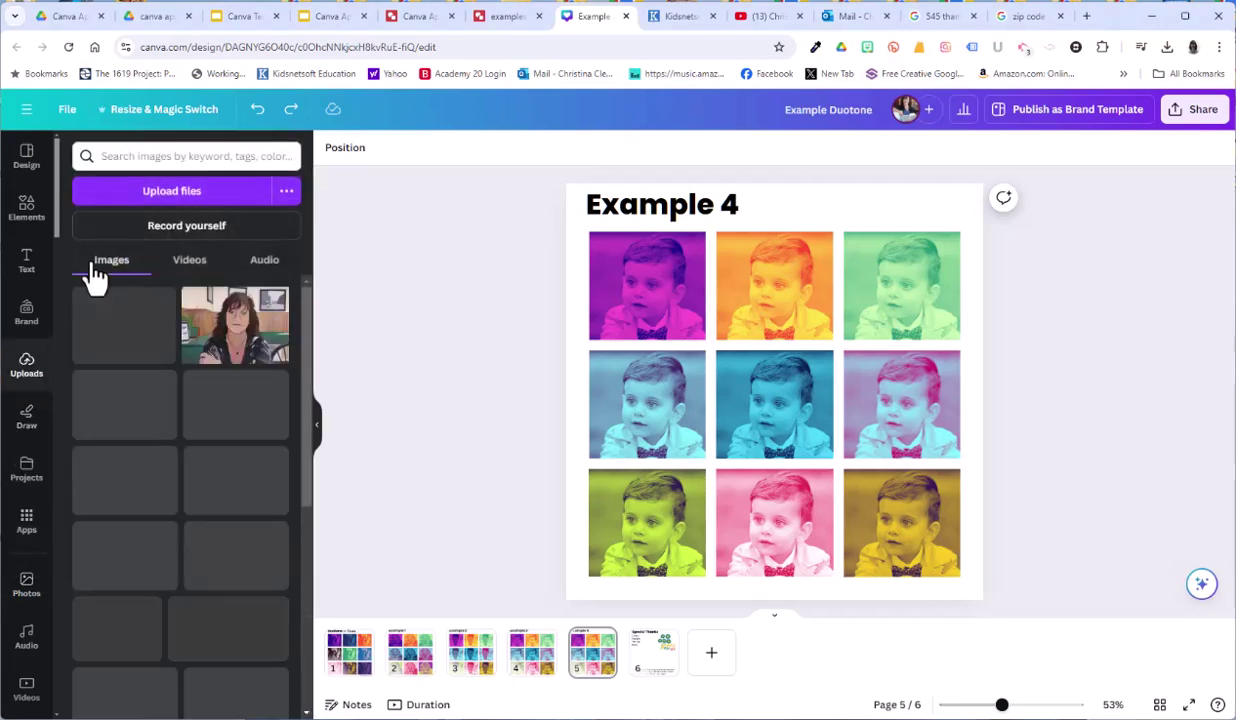
pyautogui.click(153, 200)
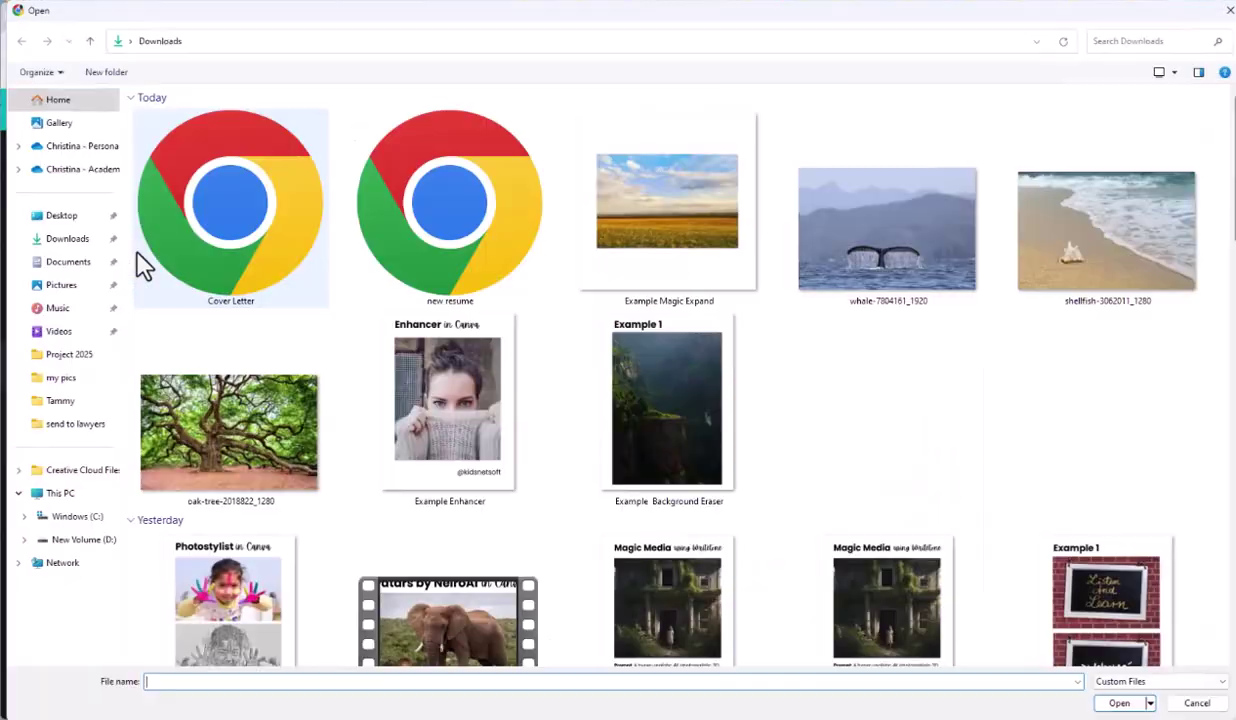
pyautogui.click(66, 543)
pyautogui.doubleClick(157, 136)
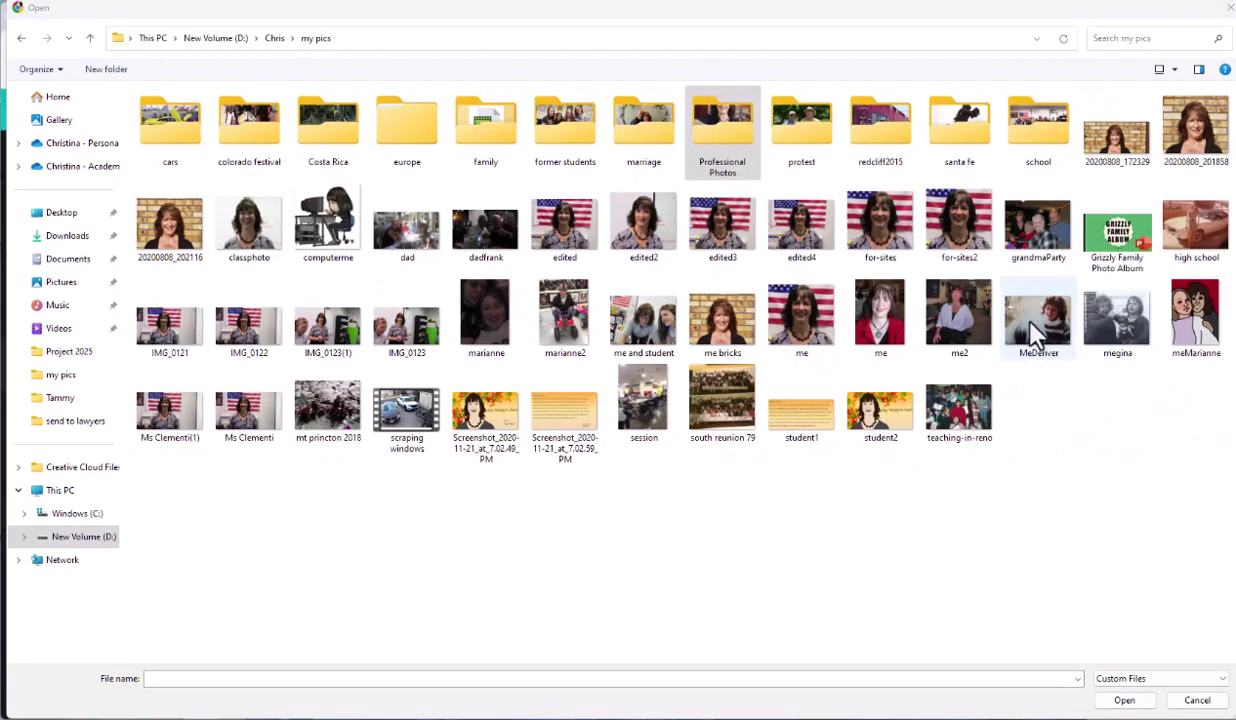
pyautogui.doubleClick(1032, 322)
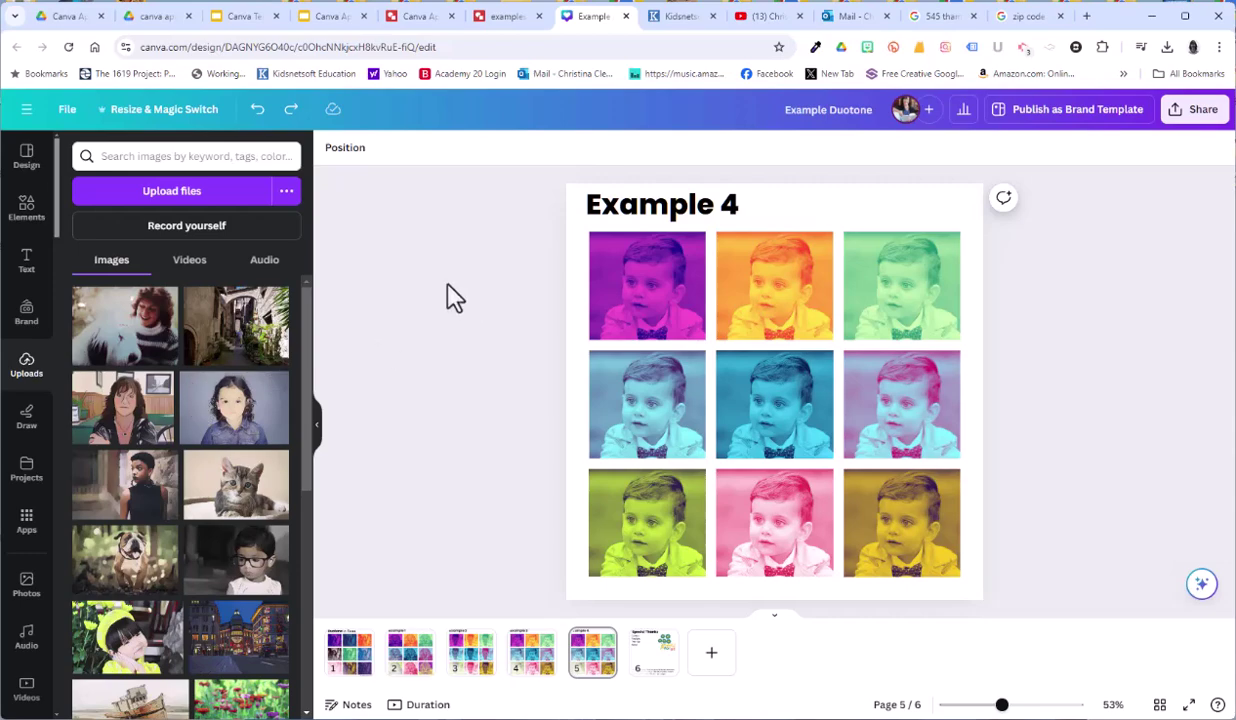
pyautogui.moveTo(99, 348); pyautogui.dragTo(602, 303)
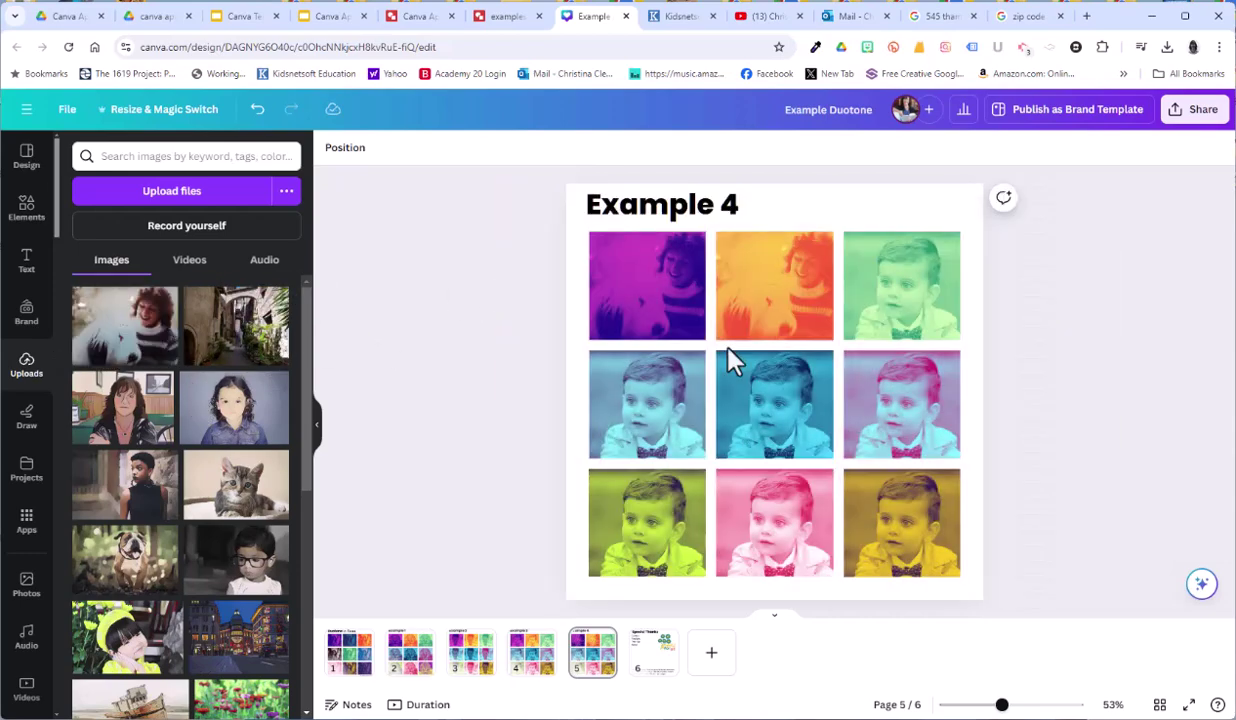
# Step: Replace the photos across the Example 4 grid with the previously uploaded portrait of the dark-haired woman in a black jacket
pyautogui.scroll(-10, 120, 480)
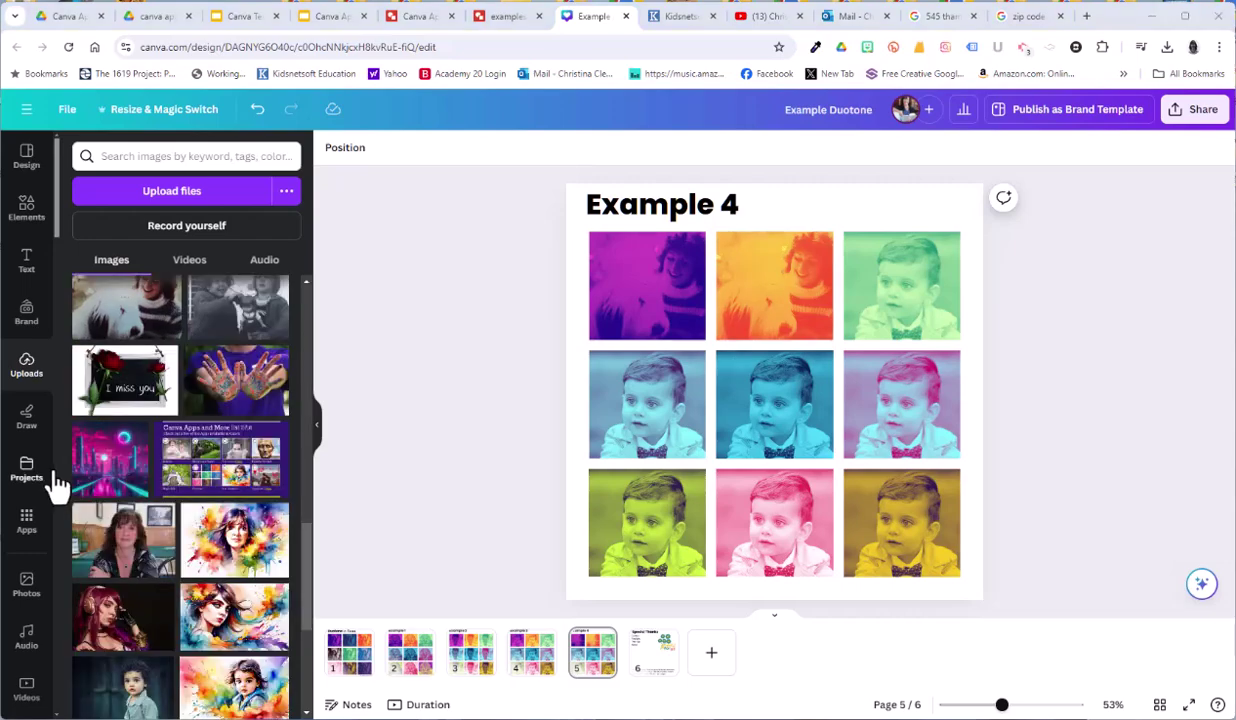
pyautogui.moveTo(121, 560); pyautogui.dragTo(592, 294)
pyautogui.moveTo(727, 320); pyautogui.dragTo(730, 318)
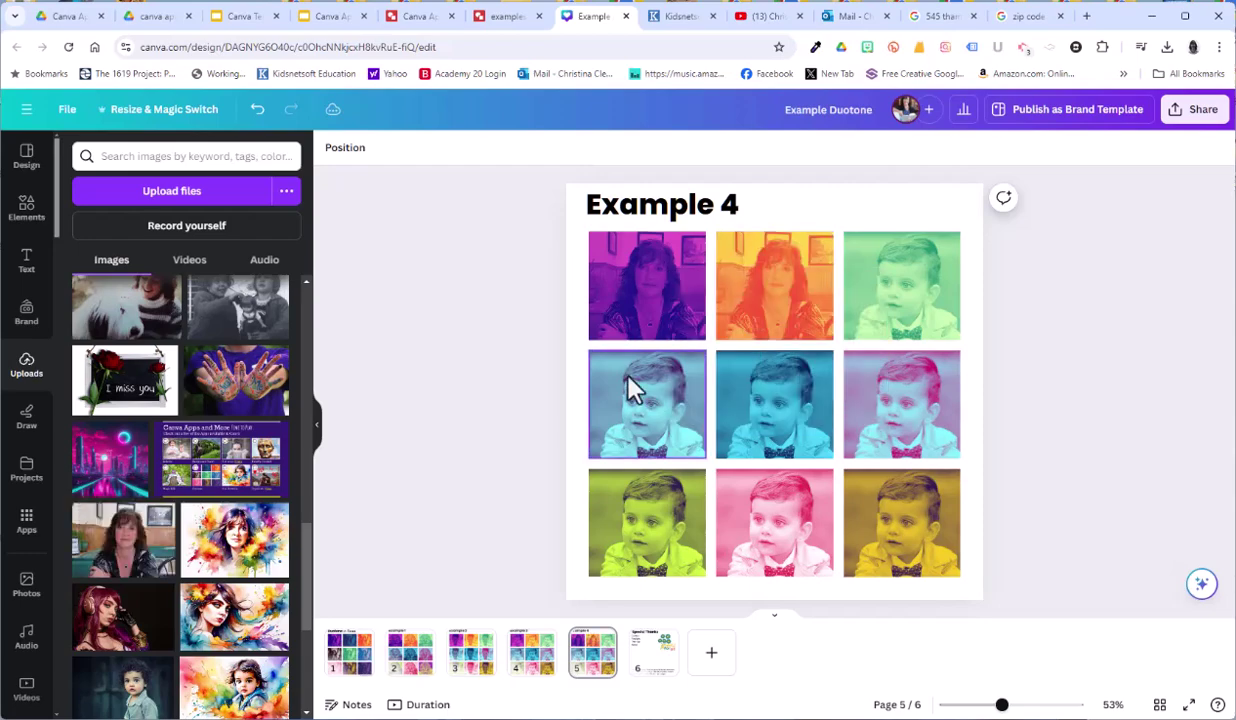
pyautogui.moveTo(124, 560); pyautogui.dragTo(858, 310)
pyautogui.moveTo(121, 560); pyautogui.dragTo(602, 410)
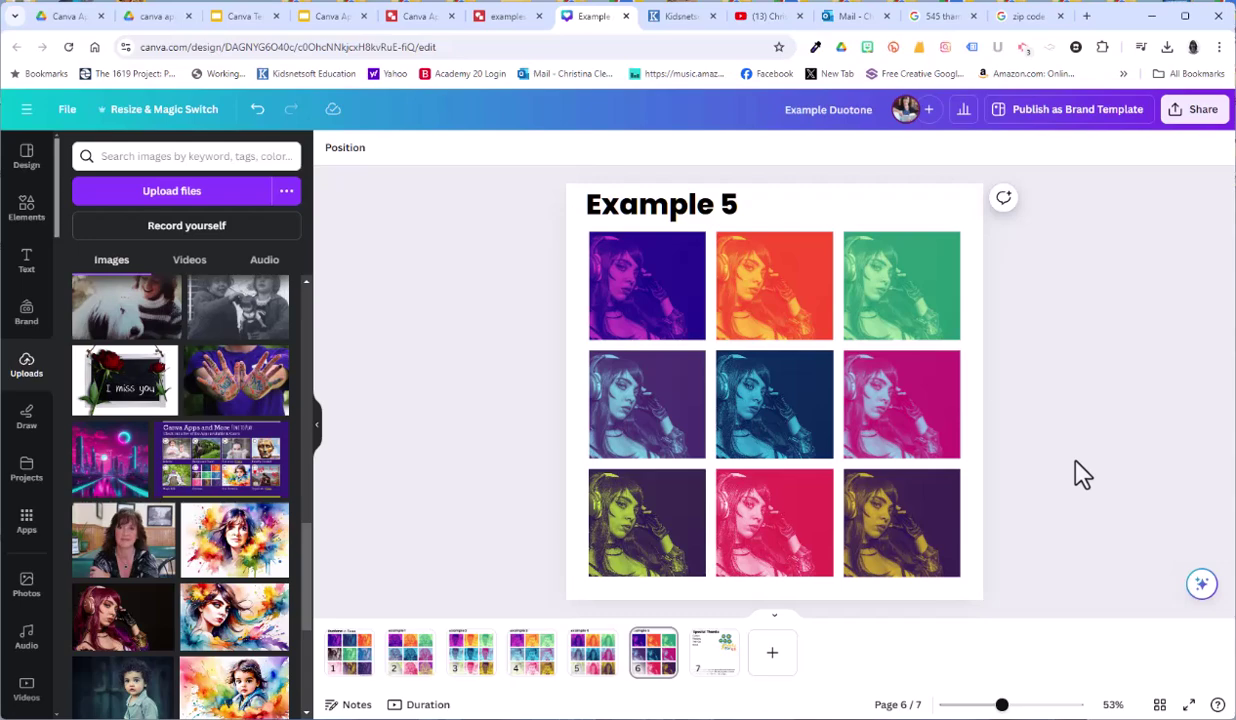
# Step: Add the "The Sum Of All Things" audio track to the design and set its fade in and fade out to 3
pyautogui.click(27, 652)
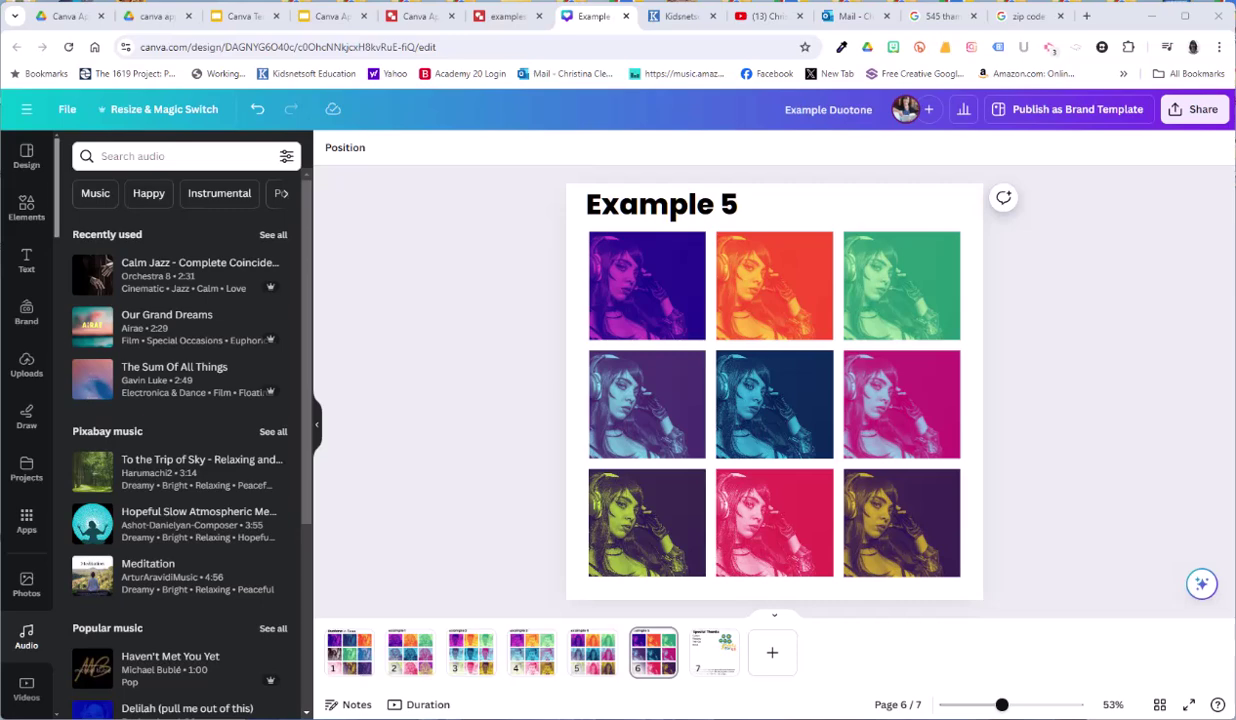
pyautogui.moveTo(138, 395); pyautogui.dragTo(635, 360)
pyautogui.rightClick(724, 680)
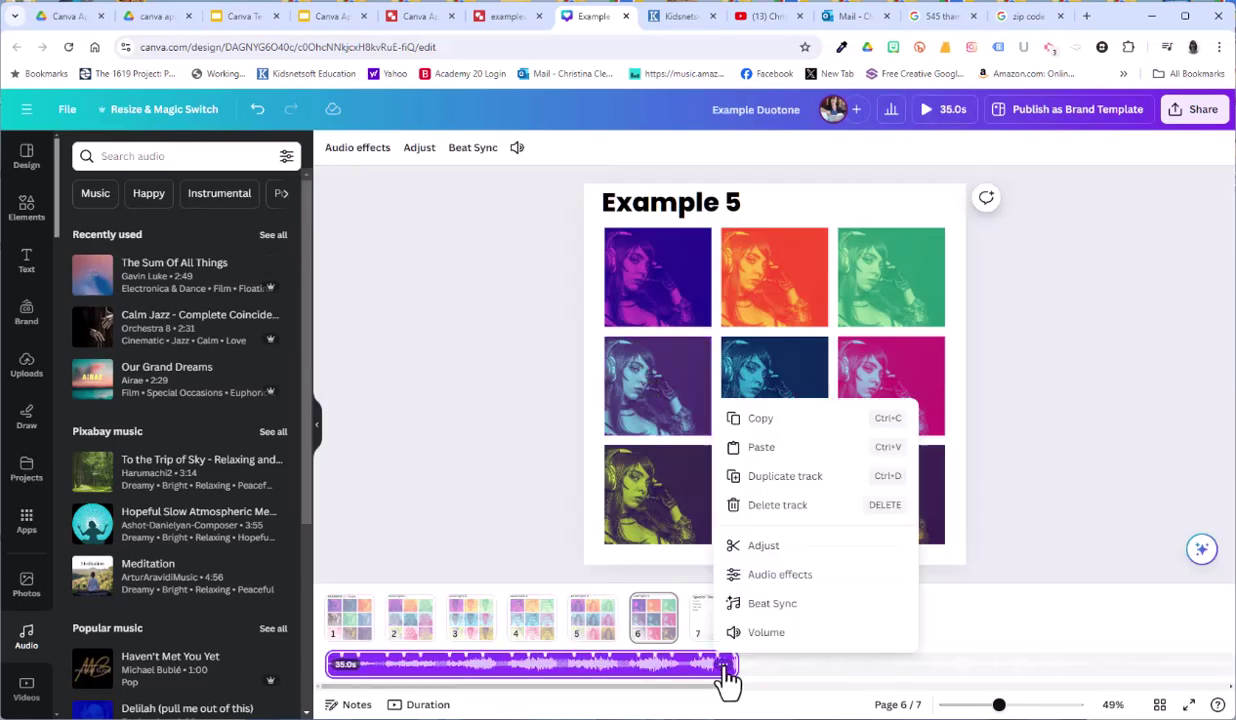
pyautogui.click(776, 576)
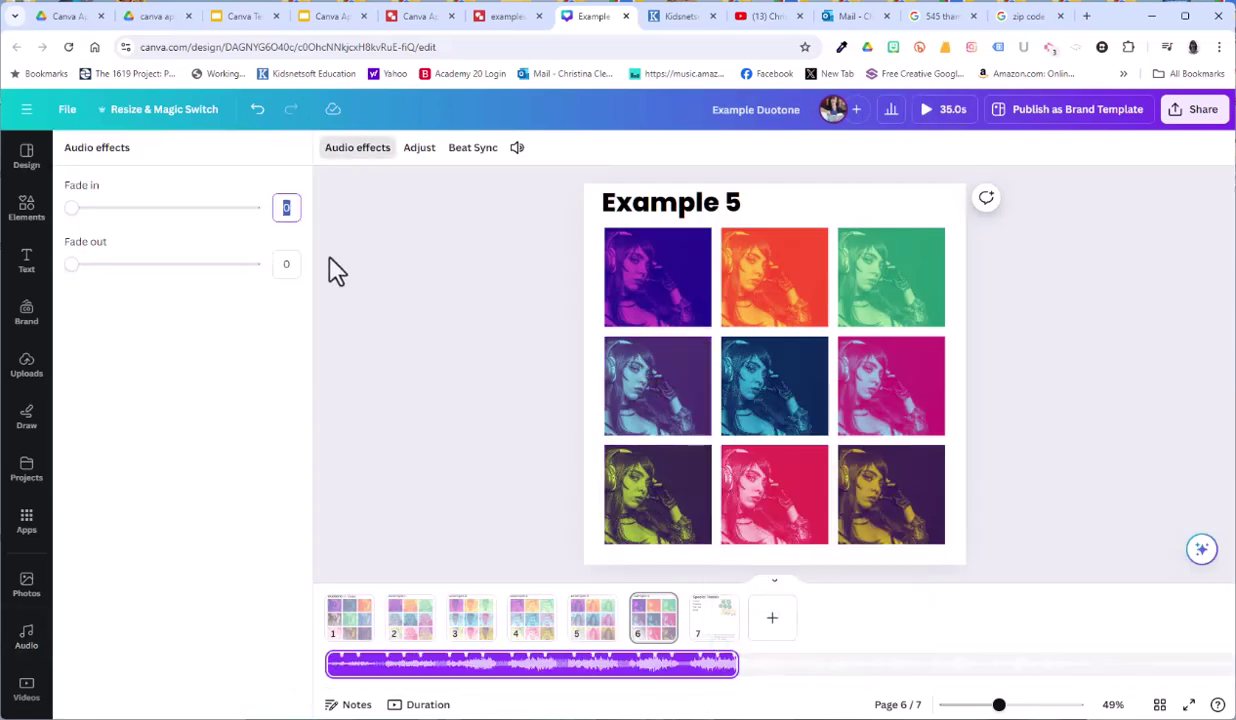
pyautogui.write('3')
pyautogui.click(284, 263)
pyautogui.write('3')
pyautogui.click(378, 353)
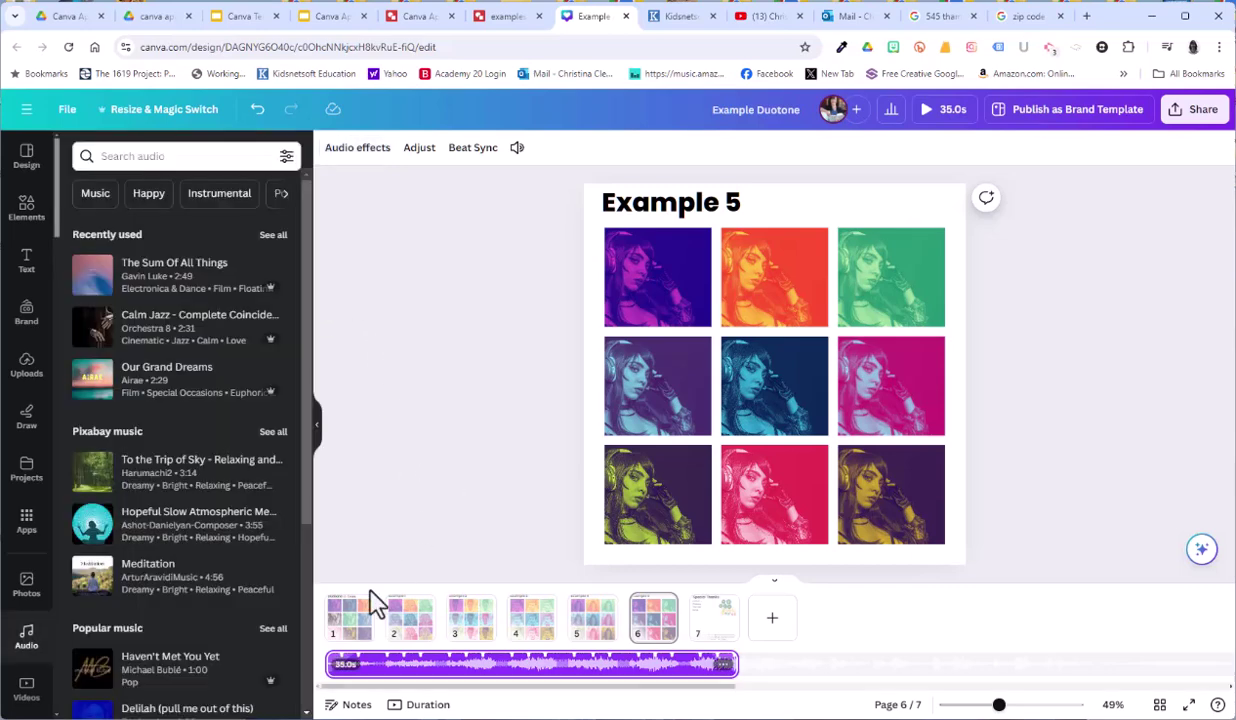
# Step: Download all pages of the design as an MP4 video
pyautogui.click(1193, 111)
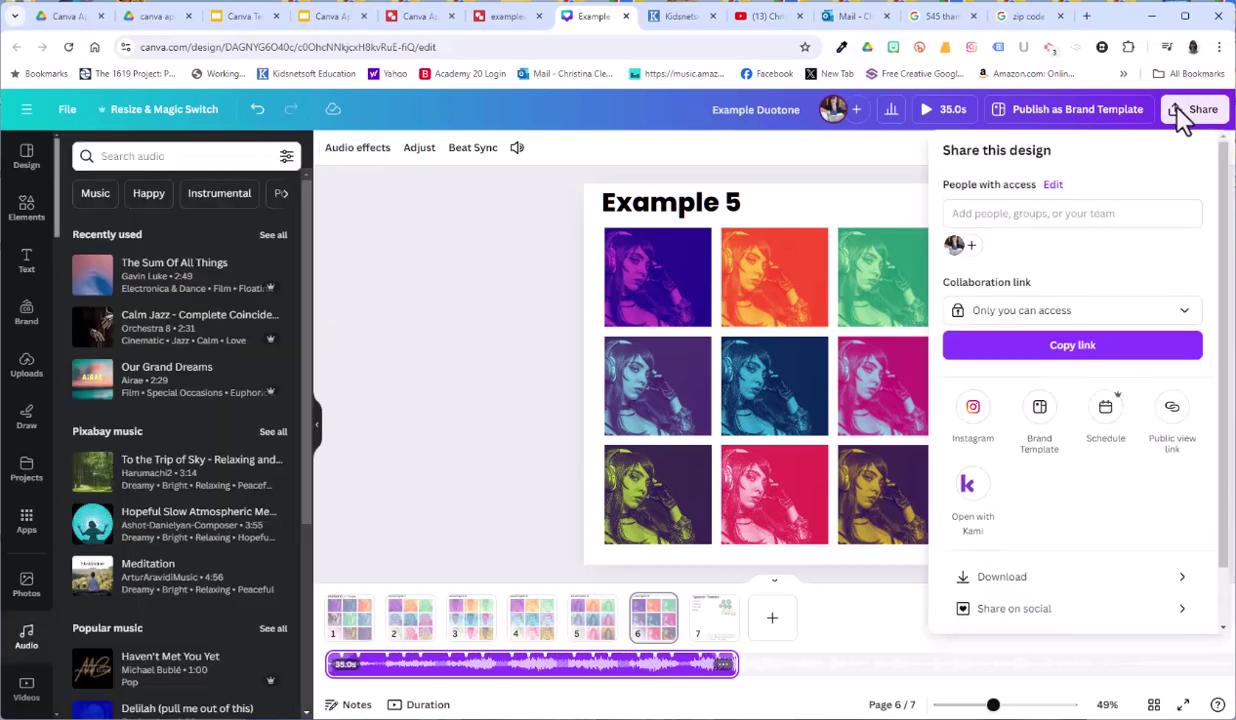
pyautogui.click(1005, 578)
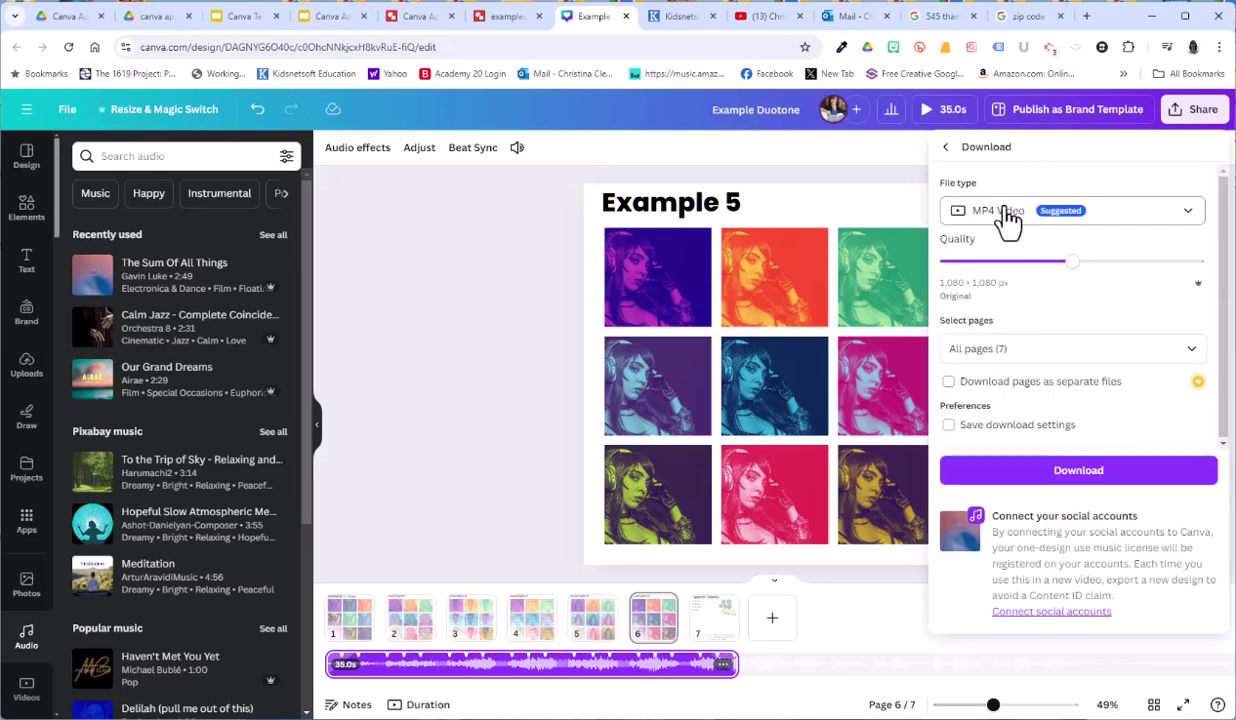
pyautogui.click(1053, 485)
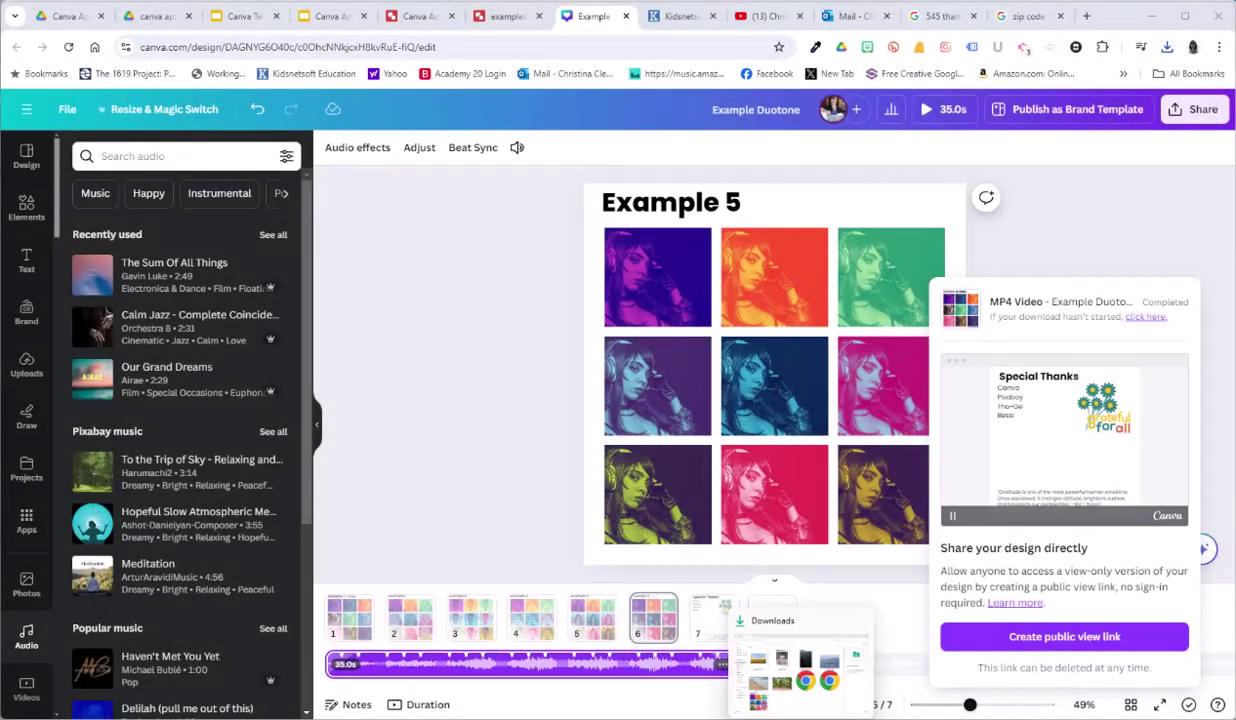
# Step: Switch to the Downloads folder in File Explorer and select the exported Example Duotone video
pyautogui.click(785, 645)
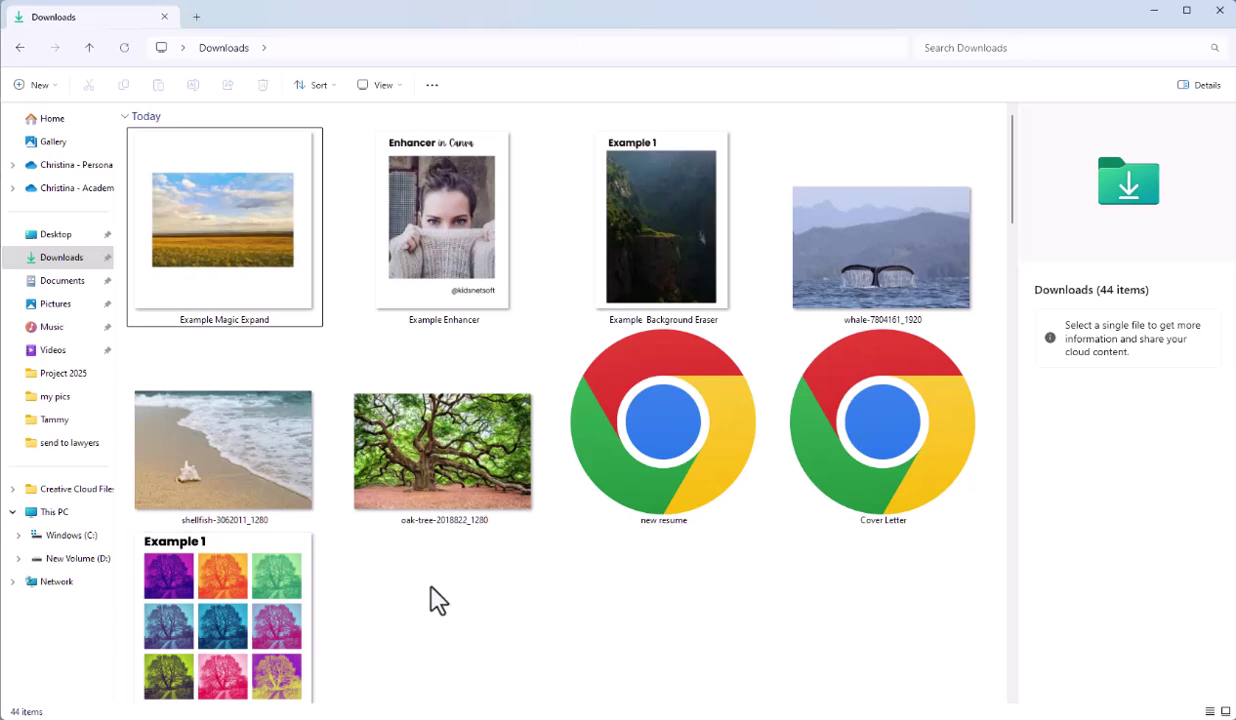
pyautogui.scroll(-1, 400, 605)
pyautogui.click(292, 588)
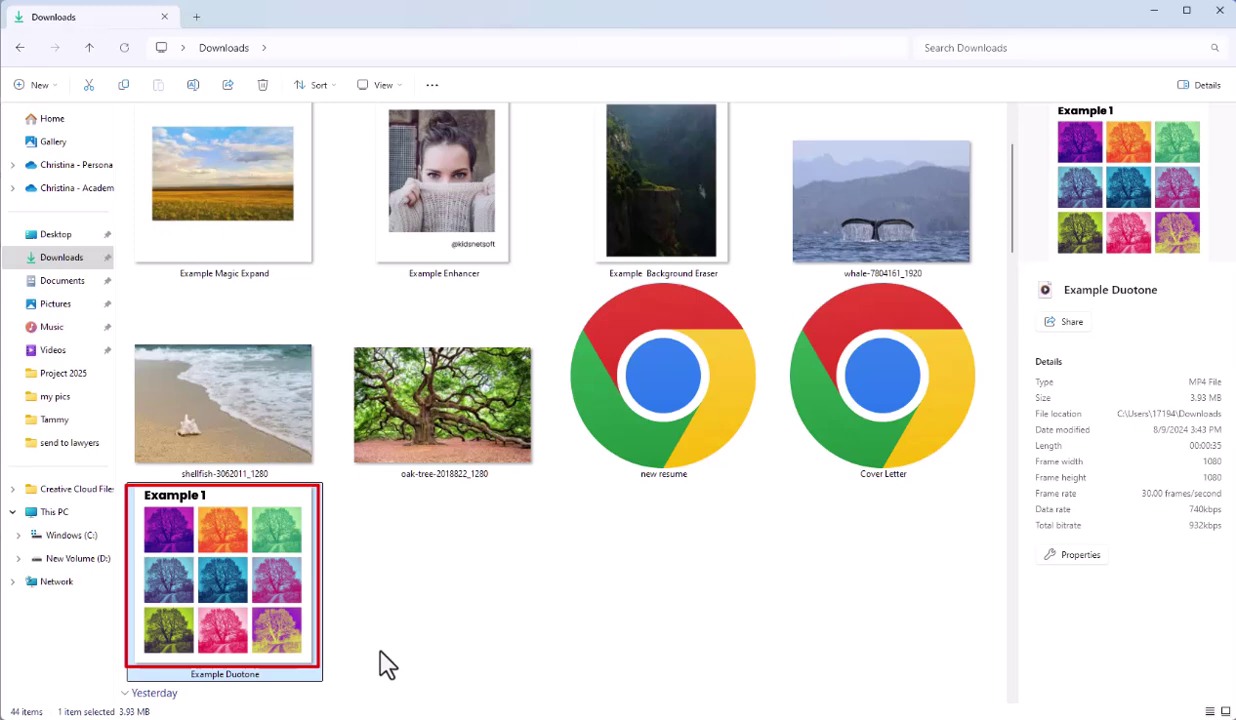